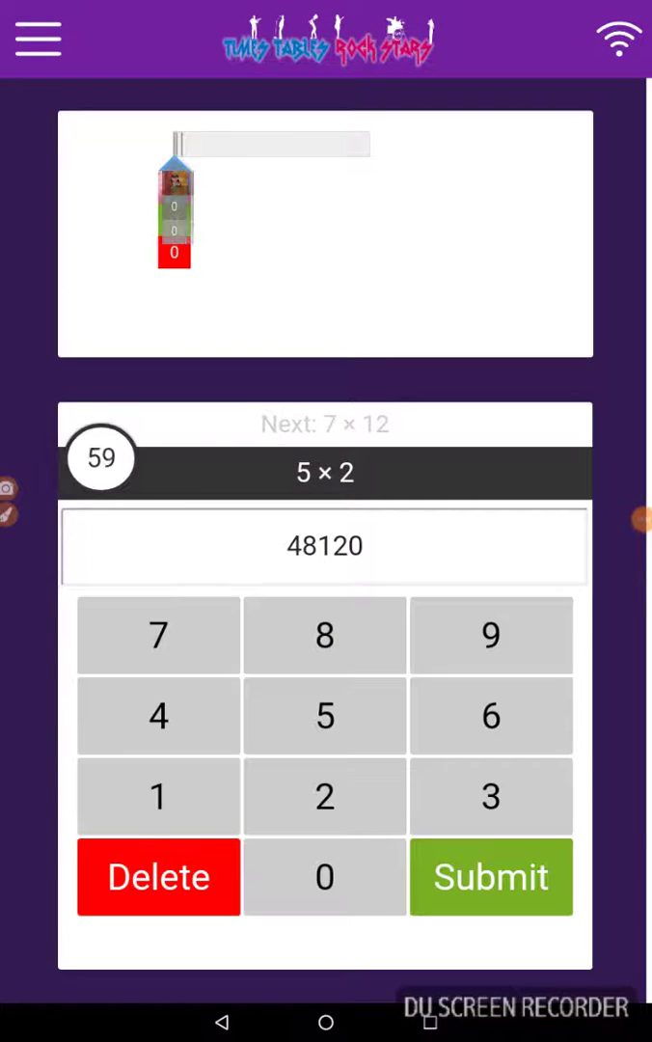
Step: Clear the stray digits, then answer 5 × 2, 7 × 12, 2 × 5, 10 × 1 and 11 × 2
click(158, 877)
click(159, 877)
click(158, 877)
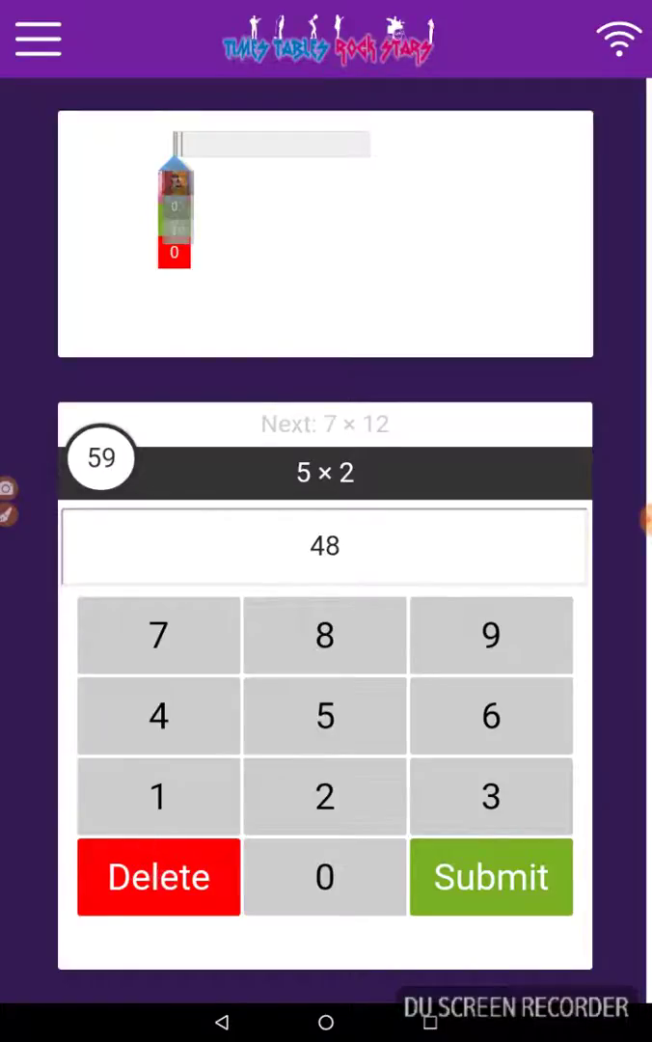
click(158, 796)
click(324, 877)
click(491, 877)
click(324, 635)
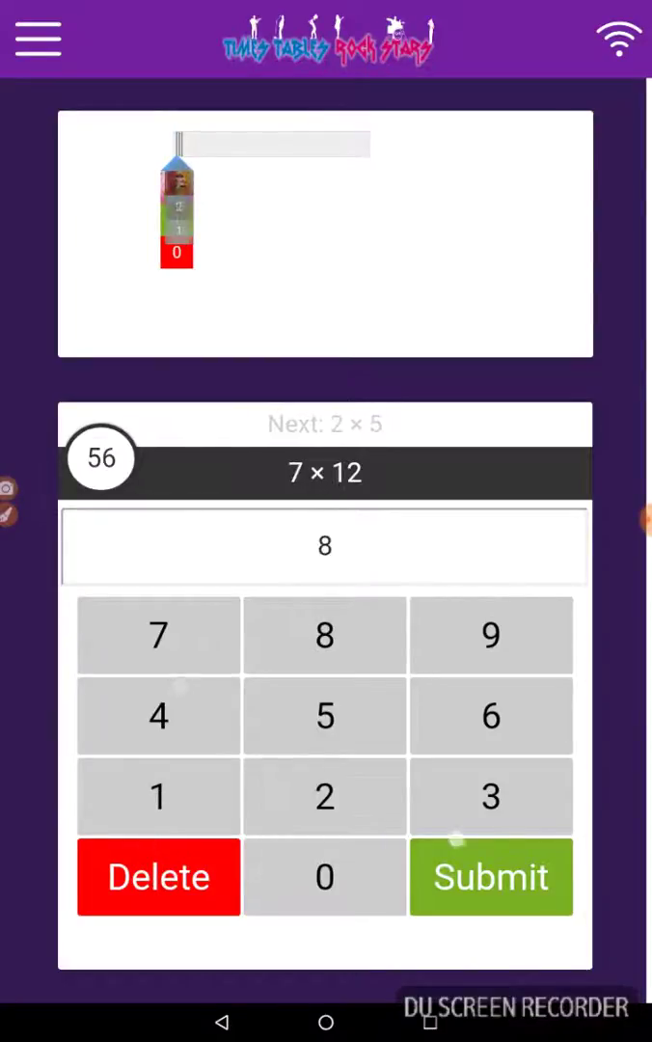
click(159, 715)
click(158, 796)
click(158, 877)
click(491, 877)
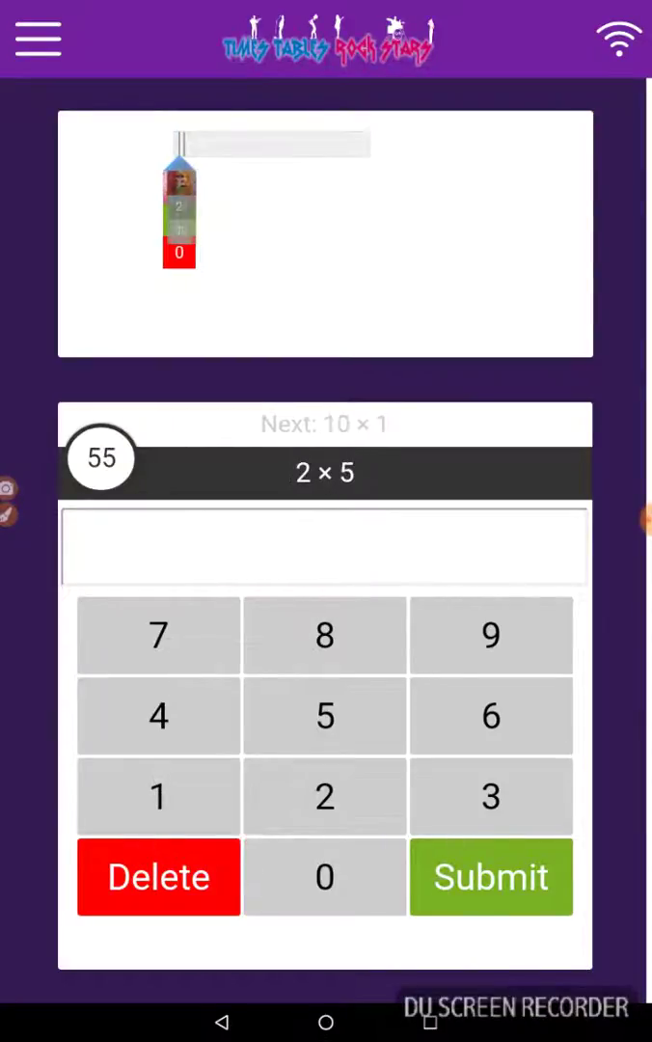
click(158, 795)
click(324, 877)
click(491, 877)
click(158, 796)
click(324, 877)
click(491, 877)
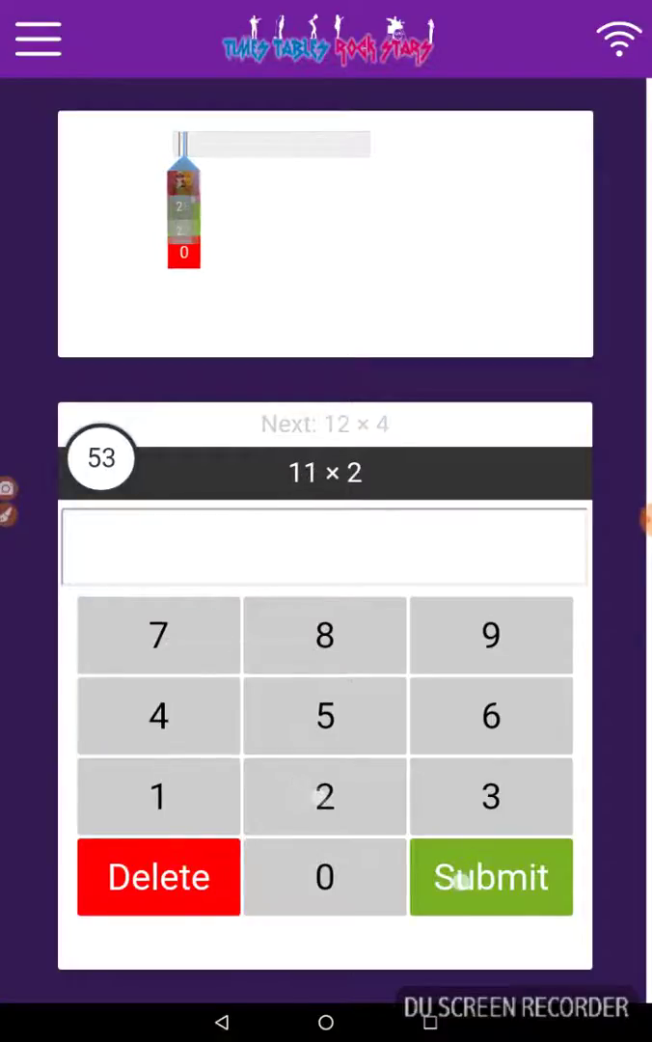
click(324, 795)
click(324, 796)
click(491, 877)
Step: Answer 12 × 4, 8 × 4, 8 × 2, 1 × 3, 6 × 11, 4 × 5, 7 × 12 and 10 × 6
click(492, 877)
click(491, 796)
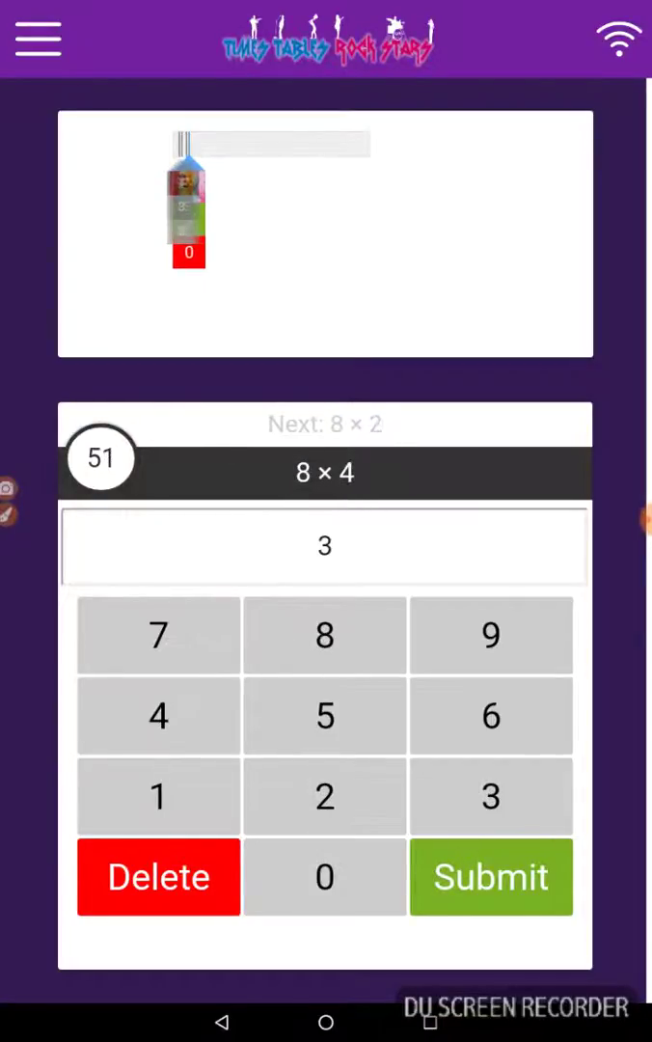
click(324, 796)
click(491, 877)
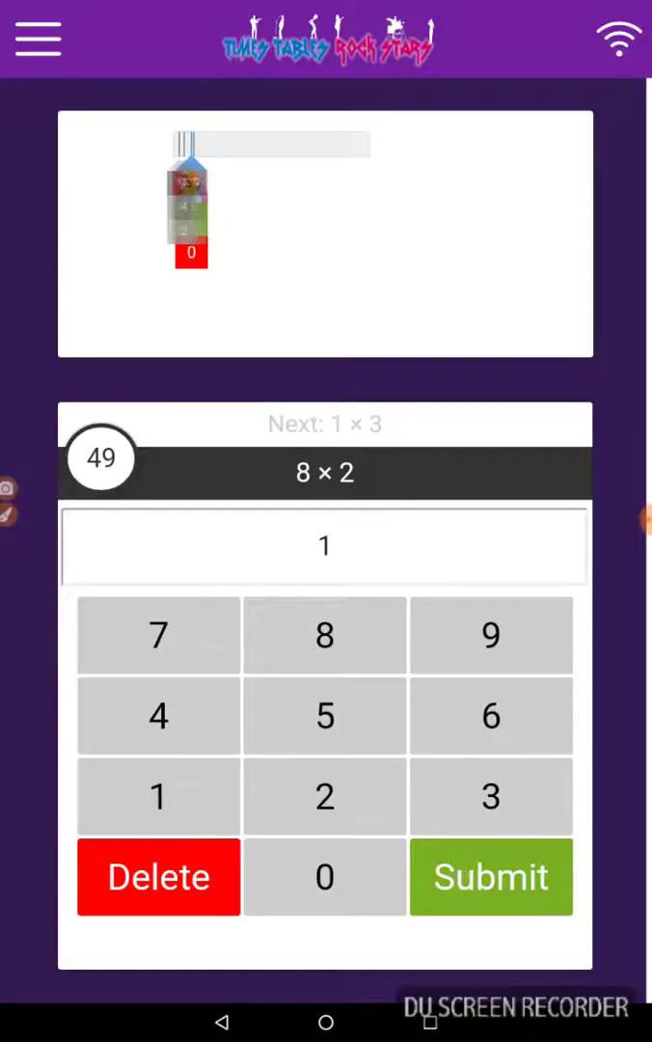
click(491, 715)
click(491, 877)
click(491, 796)
click(491, 877)
click(491, 877)
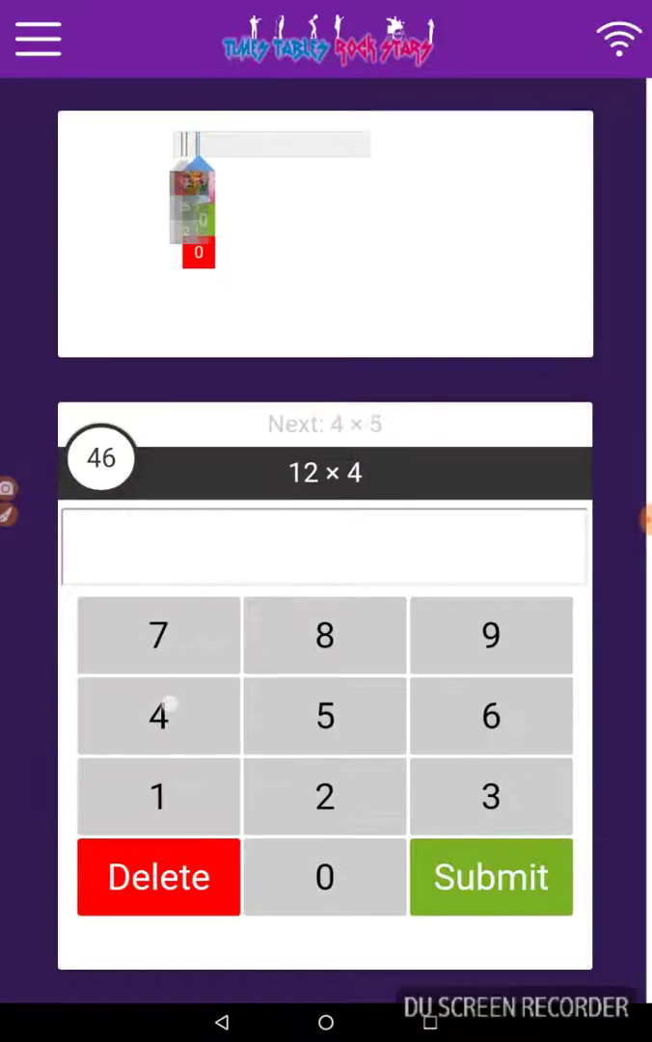
text(48)
click(491, 877)
click(491, 877)
click(324, 634)
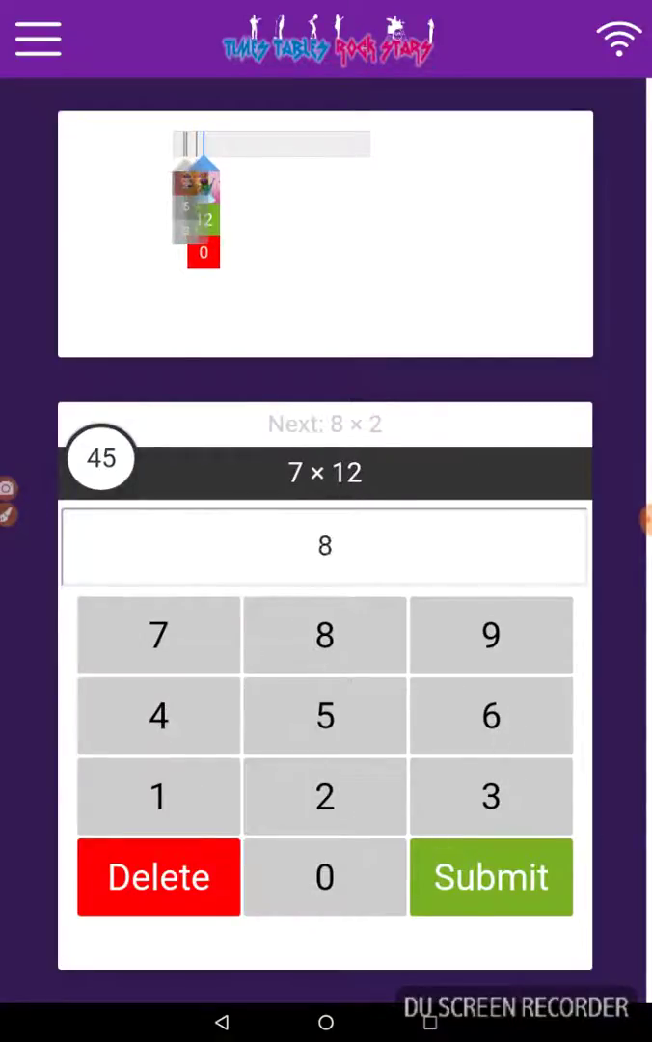
click(158, 715)
click(491, 877)
click(158, 796)
click(491, 877)
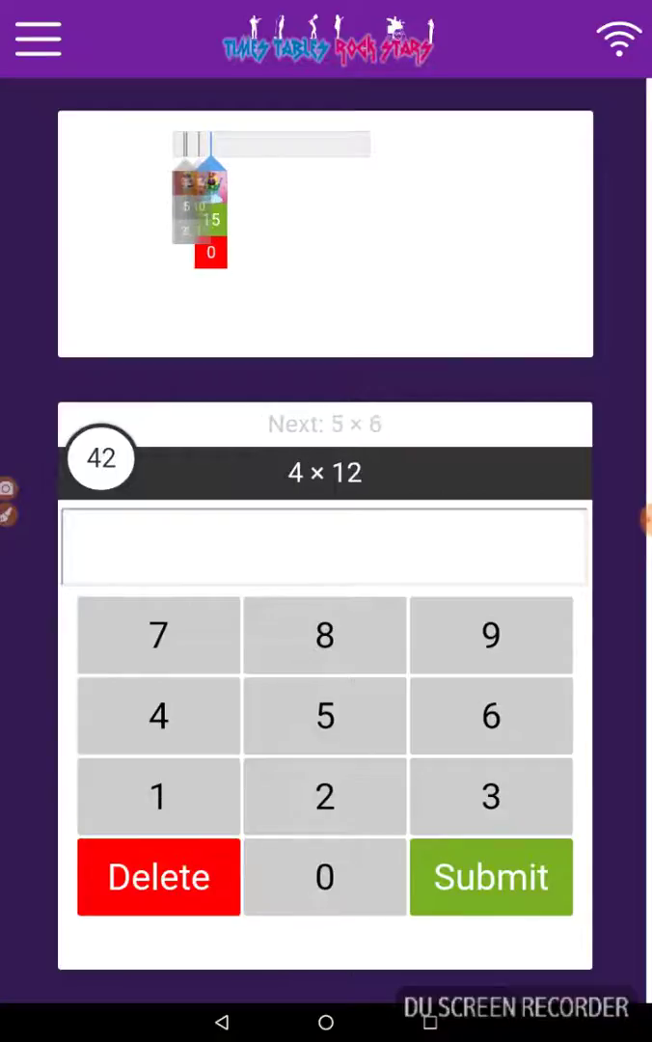
text(4)
Step: Answer 4 × 12 (48), 5 × 8 (40), 1 × 8, 7 × 7, 8 × 5, 11 × 4 and 1 × 1, skipping 6 × 8
click(325, 634)
click(491, 877)
click(158, 715)
click(324, 877)
click(491, 877)
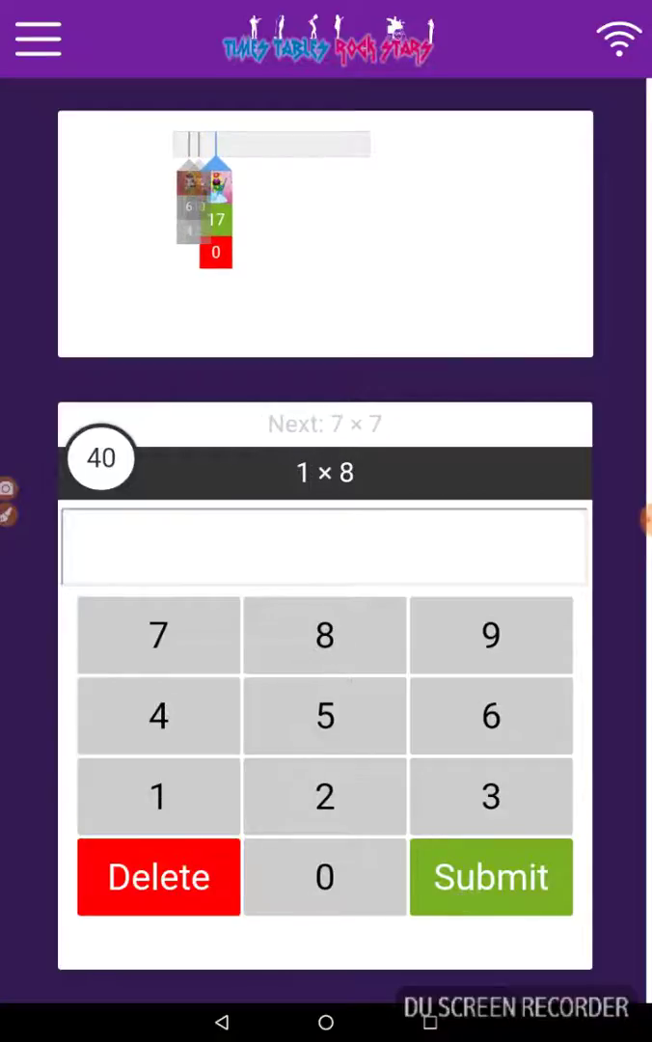
click(325, 634)
click(491, 877)
click(158, 715)
click(491, 634)
click(491, 877)
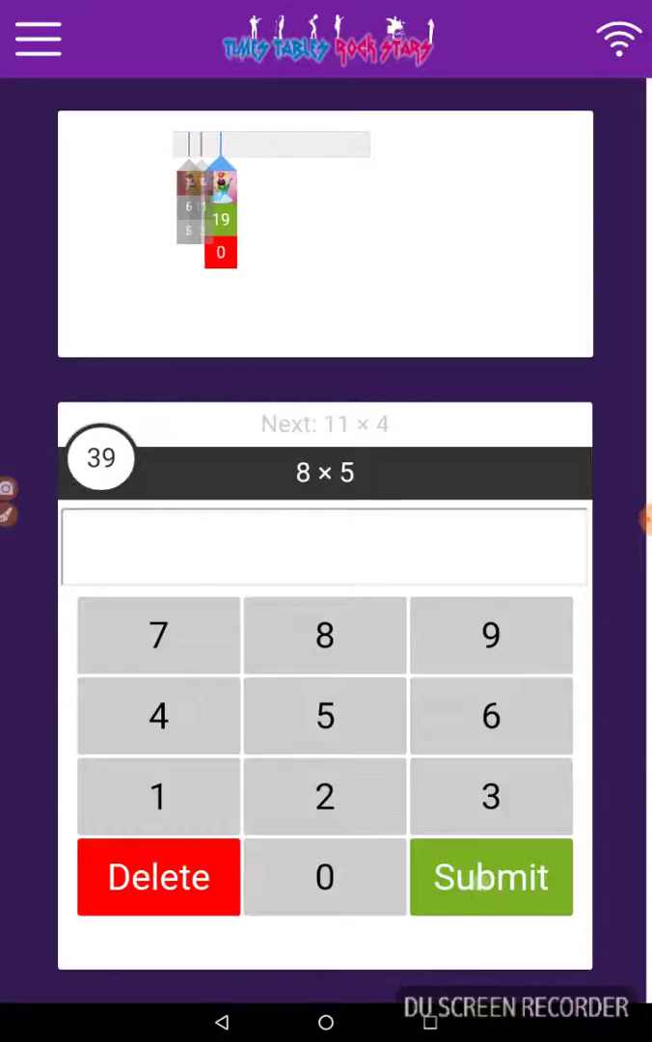
click(159, 715)
click(158, 715)
click(491, 877)
click(491, 877)
click(158, 714)
click(491, 877)
Step: Answer 9 × 6 (54), 2 × 8 (16), 11 × 11 (121), 9 × 9 (81), 12 × 7 and 7 × 12 (84)
click(159, 715)
click(324, 634)
click(491, 877)
click(324, 715)
click(158, 715)
click(491, 877)
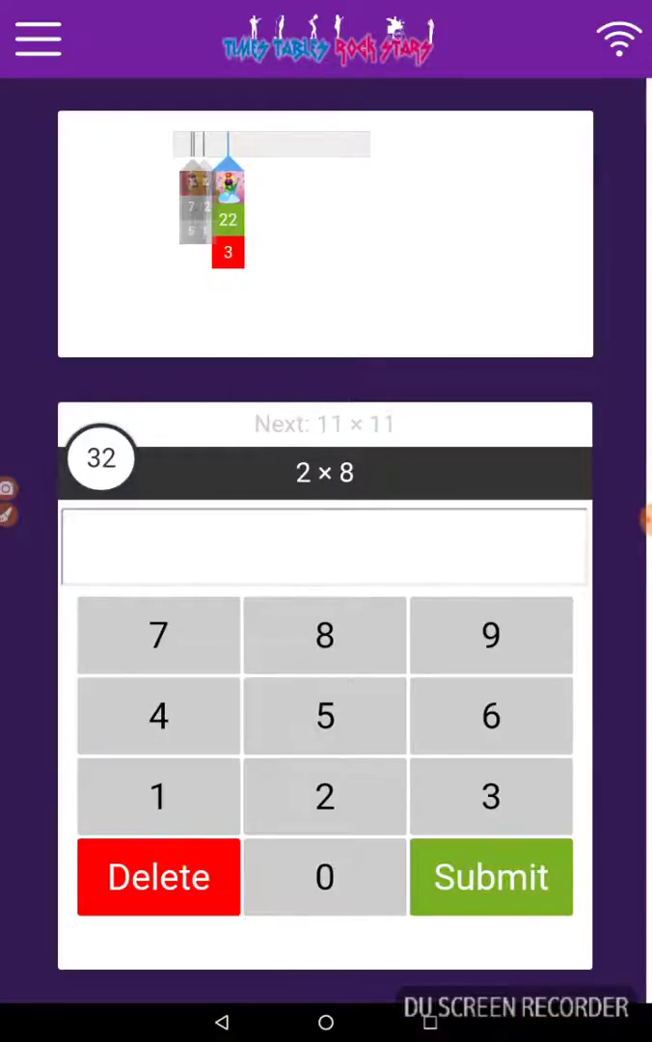
click(158, 796)
click(491, 715)
click(491, 877)
click(158, 796)
click(324, 796)
click(491, 877)
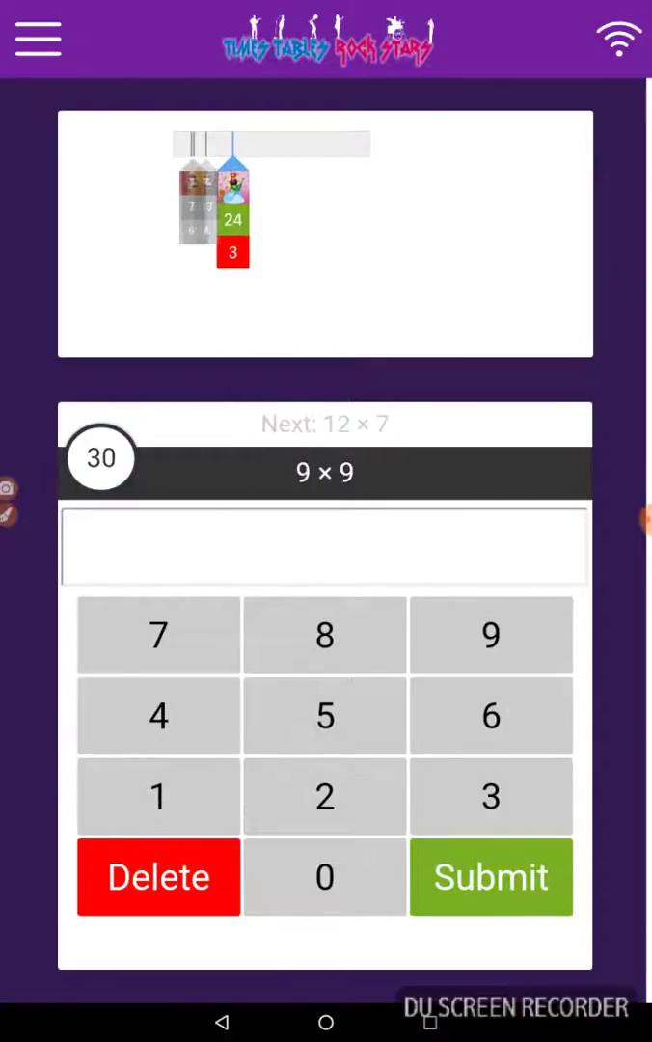
click(324, 633)
click(491, 877)
click(325, 633)
click(158, 715)
click(491, 877)
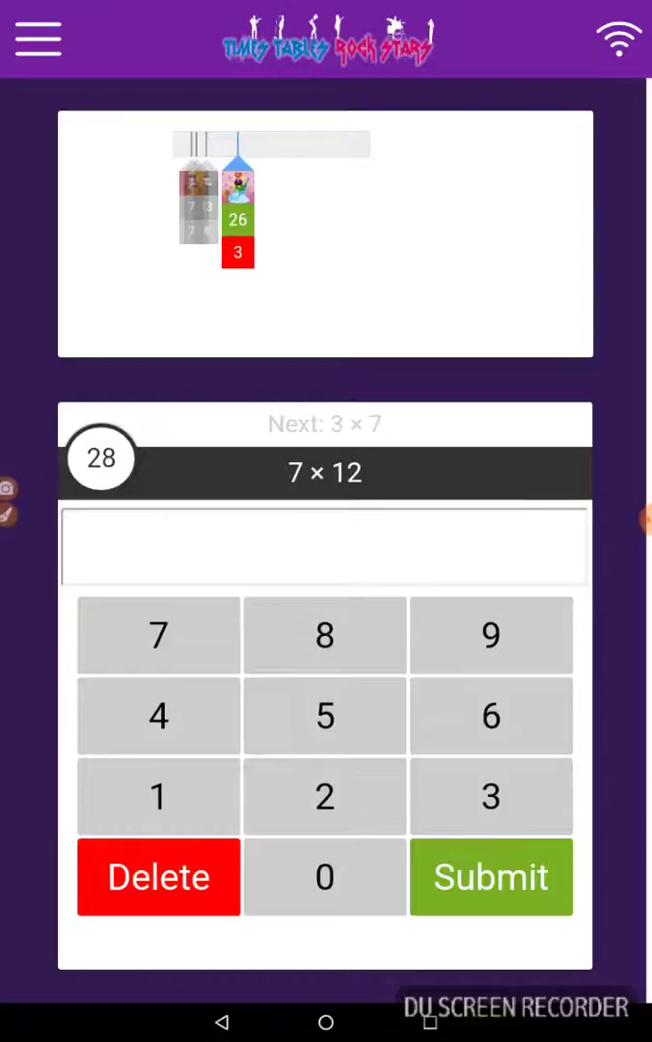
click(324, 634)
click(158, 715)
click(491, 877)
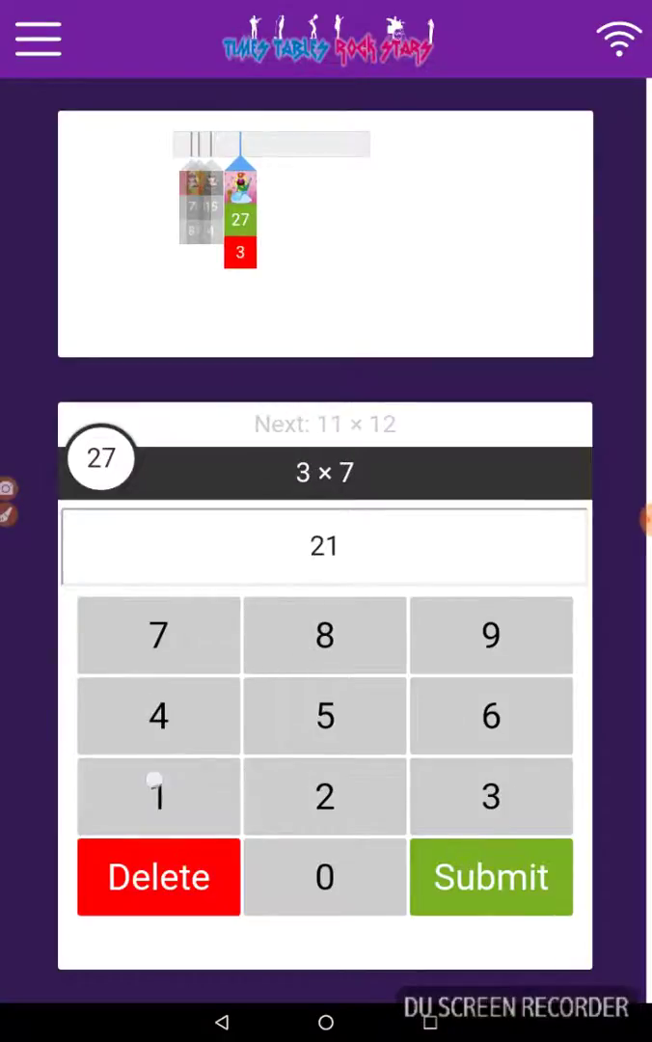
Step: Answer 3 × 7, 11 × 12, 10 × 9, 12 × 6, 3 × 8 and 7 × 3, then fix and submit 96 for 8 × 12
click(492, 877)
click(158, 795)
click(490, 795)
click(324, 795)
click(491, 877)
click(491, 877)
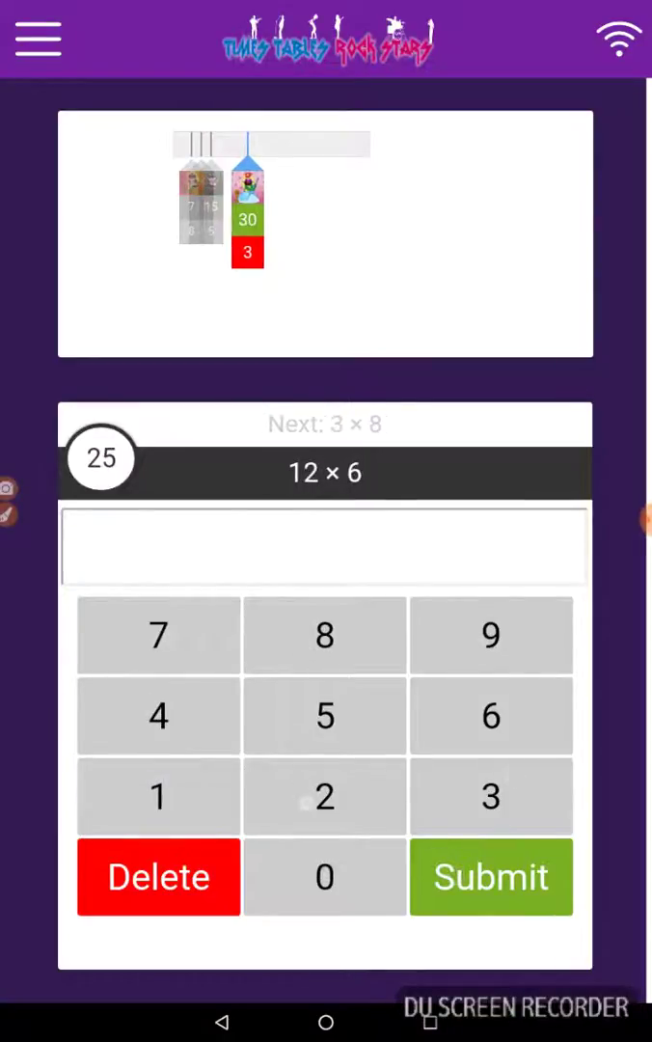
click(158, 634)
click(324, 795)
click(491, 877)
click(324, 795)
click(159, 715)
click(491, 877)
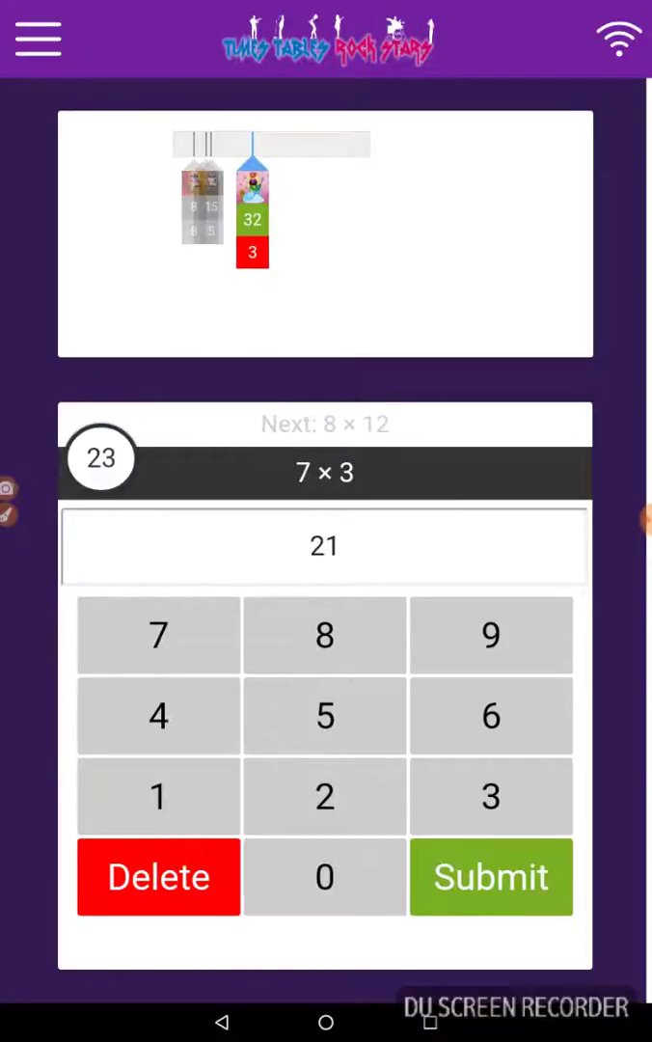
click(491, 877)
click(490, 795)
click(159, 877)
click(491, 877)
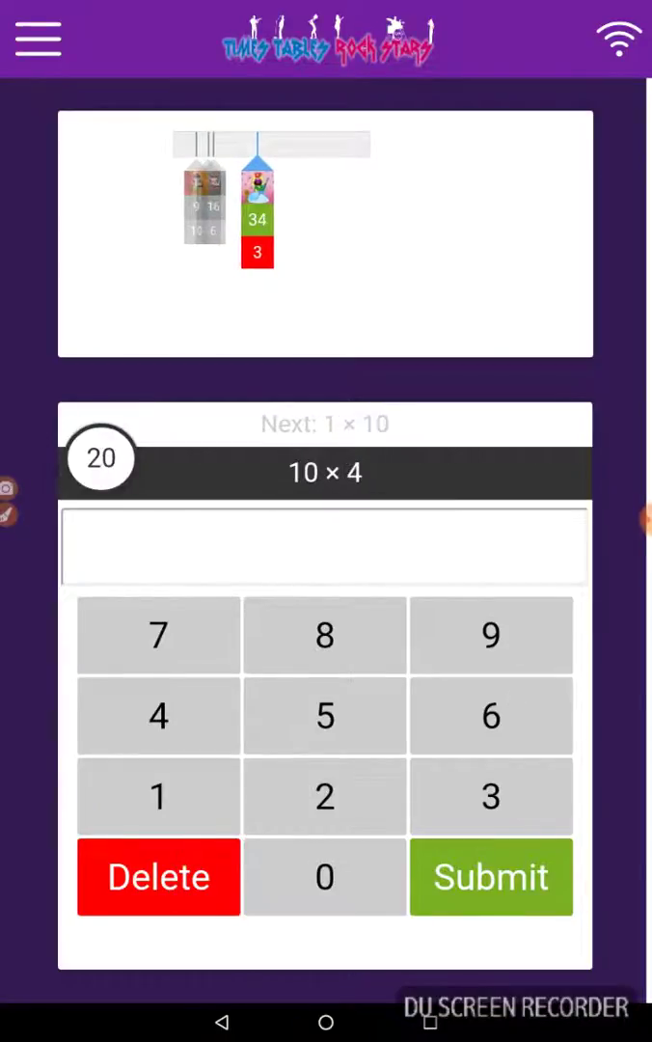
Step: Answer 10 × 4, 1 × 10 (10, after a correction), 5 × 2, 7 × 9, 12 × 10 and 11 × 9
click(158, 715)
click(491, 877)
click(158, 795)
click(491, 877)
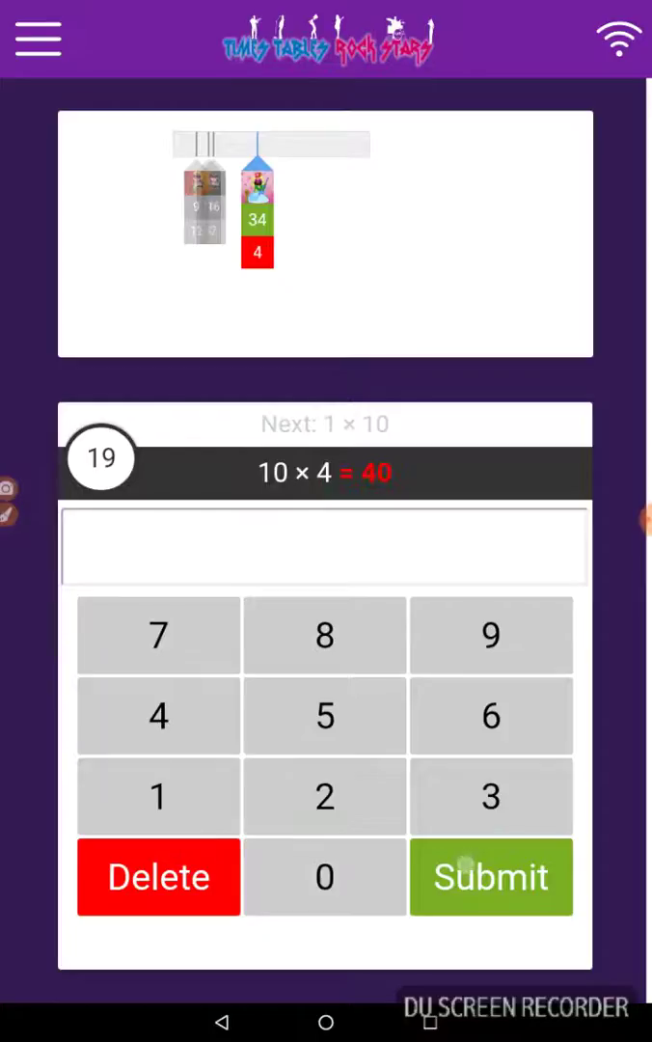
click(158, 795)
click(158, 877)
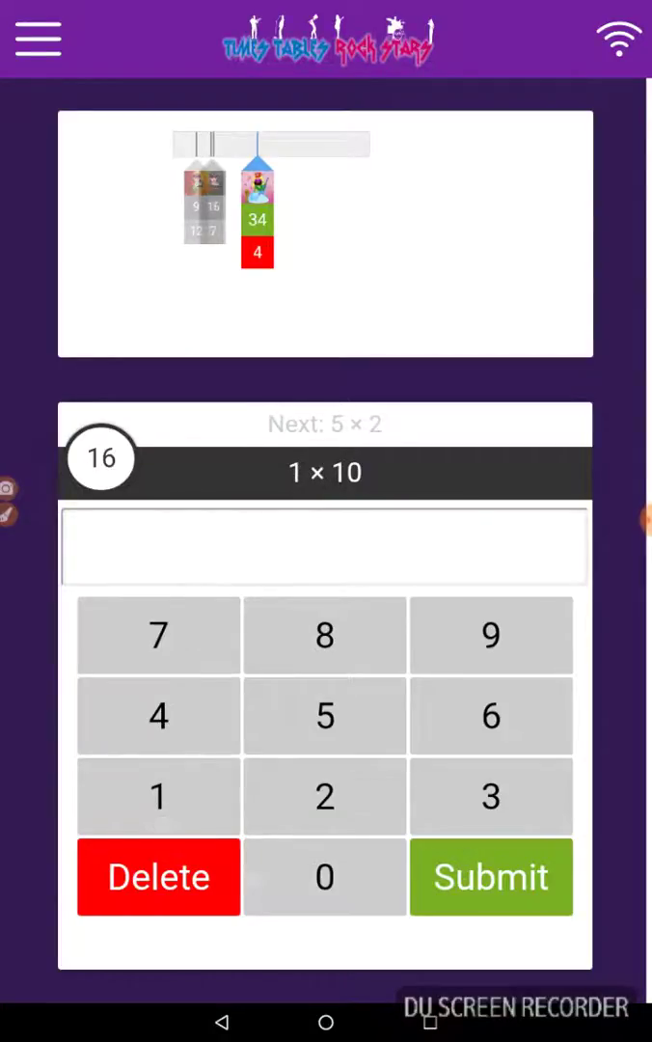
click(159, 795)
click(324, 877)
click(491, 877)
click(158, 795)
click(325, 877)
click(491, 877)
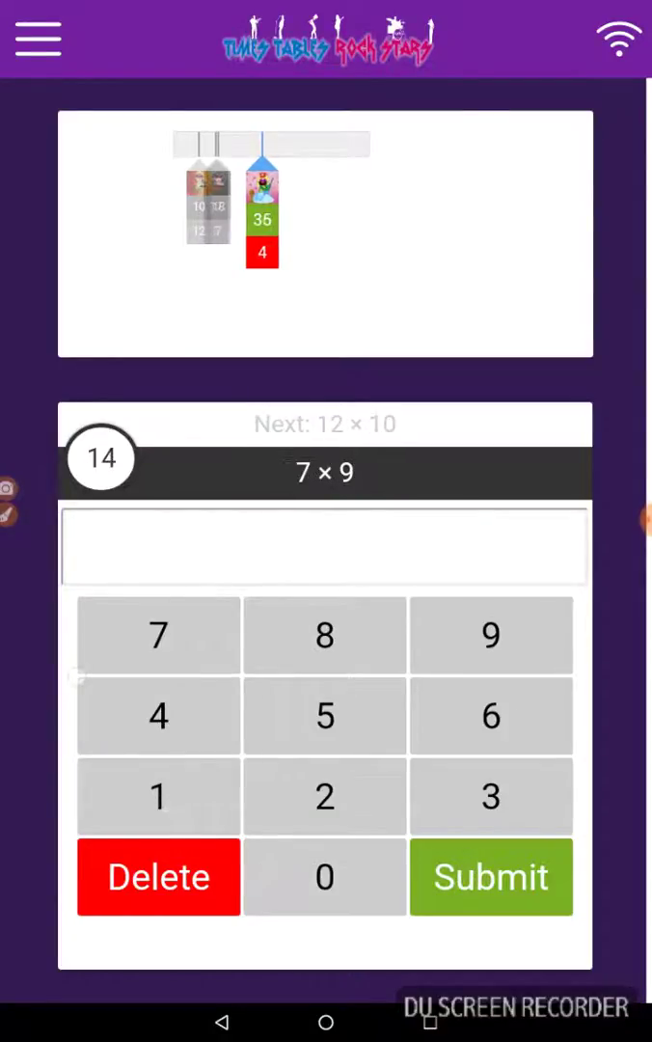
click(491, 877)
click(158, 795)
click(324, 795)
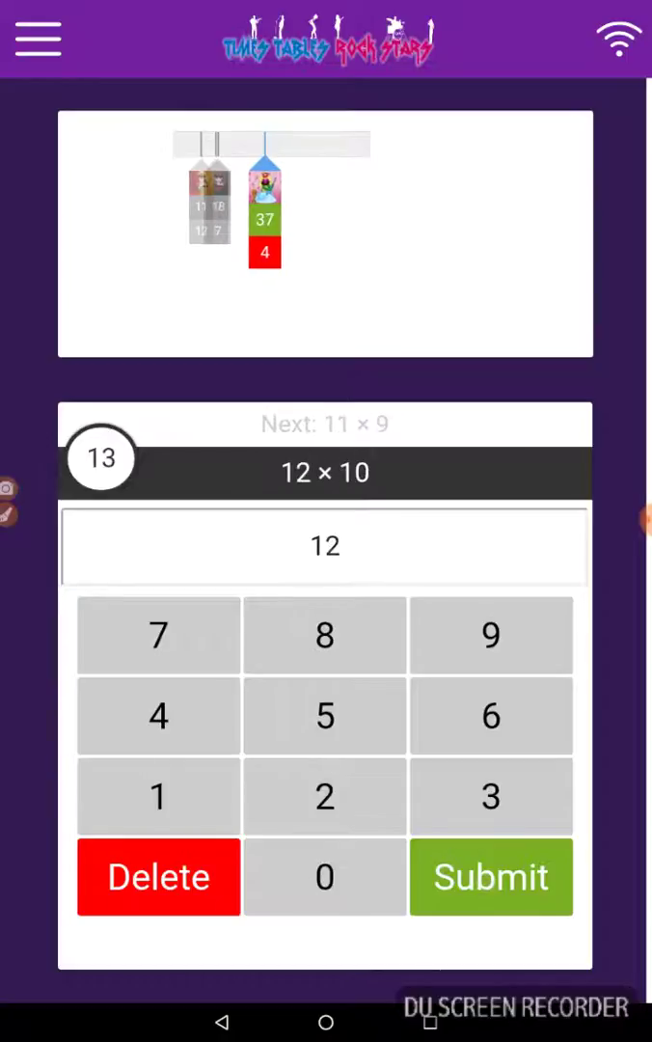
click(324, 877)
click(492, 877)
click(491, 635)
click(491, 877)
Step: Answer 9 × 5, 10 × 11, 12 × 7, 12 × 12, 5 × 9 and 1 × 7, then correct and enter 55 for 5 × 11
click(158, 714)
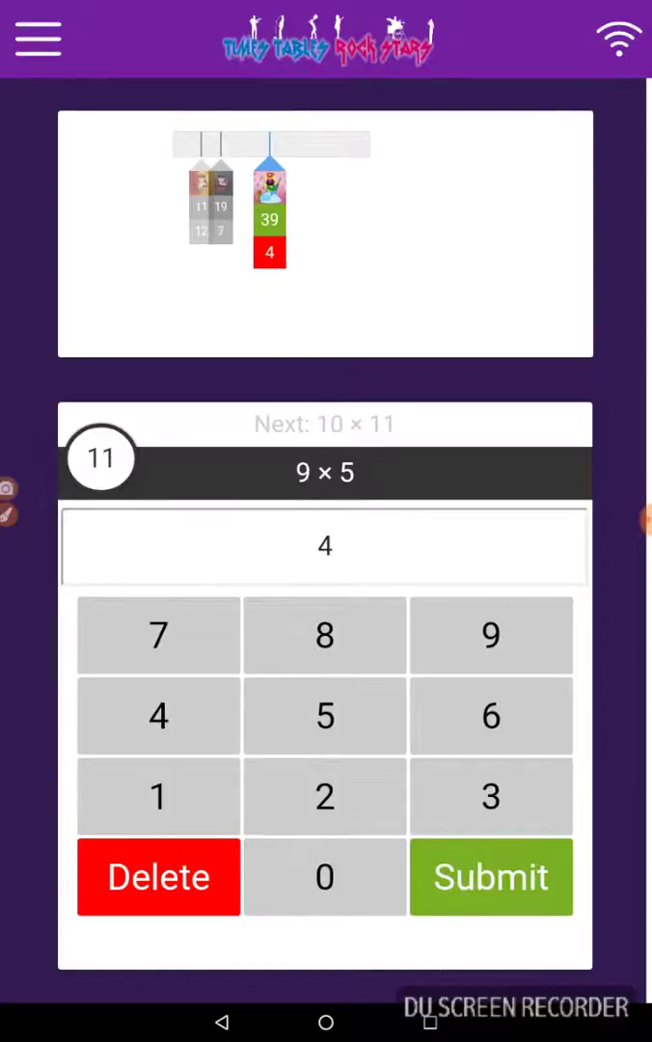
click(324, 715)
click(492, 877)
click(158, 795)
click(491, 877)
click(324, 635)
click(491, 877)
click(159, 715)
click(491, 877)
click(159, 715)
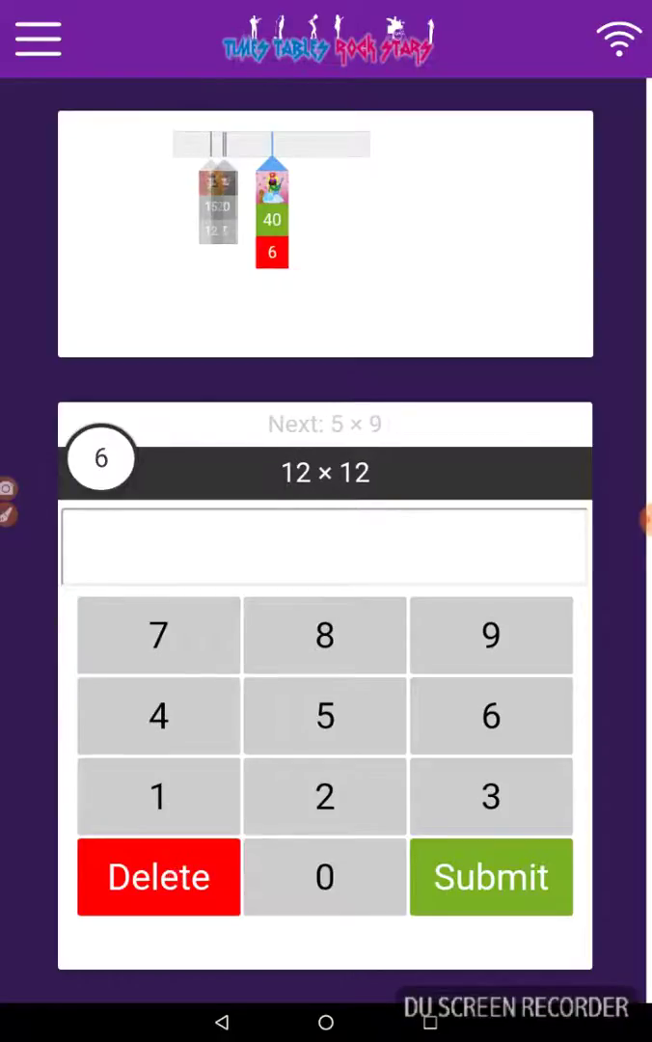
click(492, 877)
click(159, 715)
click(324, 715)
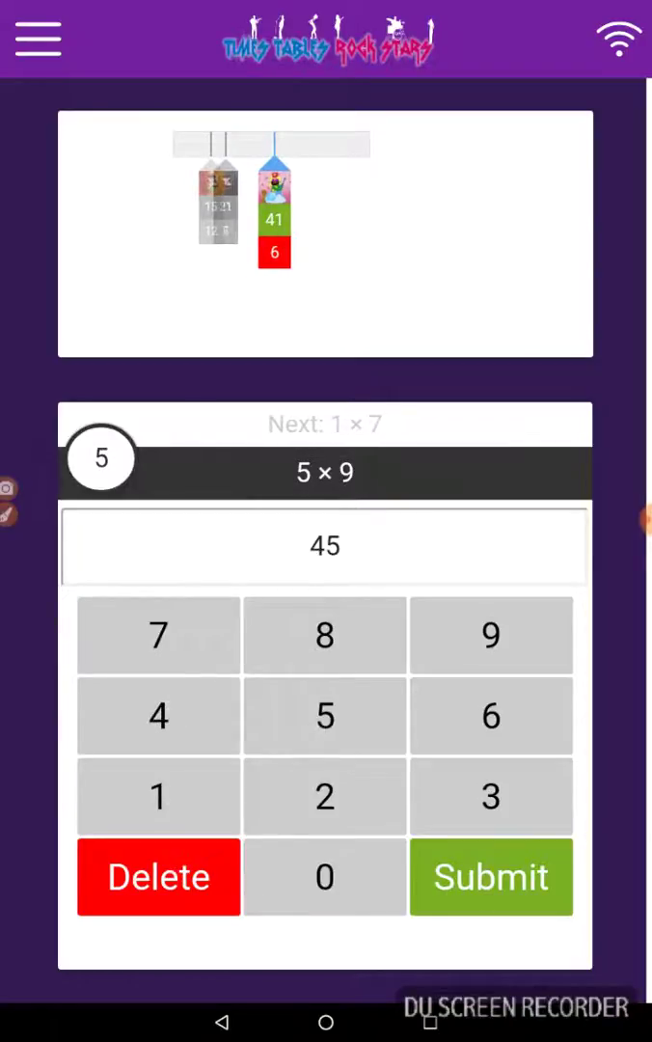
click(491, 877)
click(158, 634)
click(158, 634)
click(158, 877)
click(491, 877)
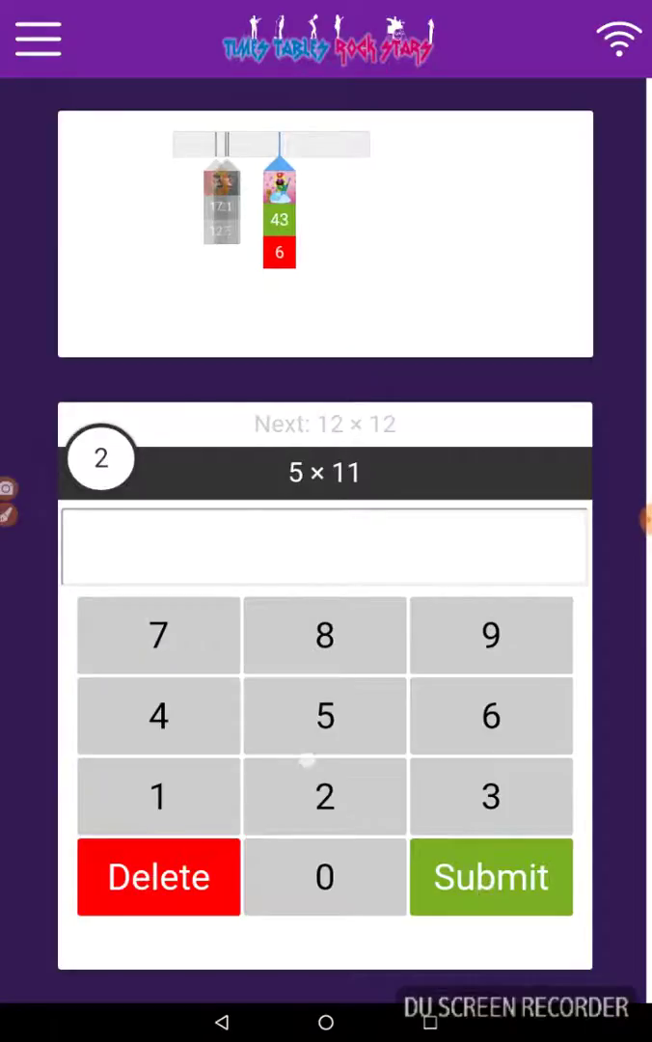
click(324, 795)
click(324, 715)
click(158, 877)
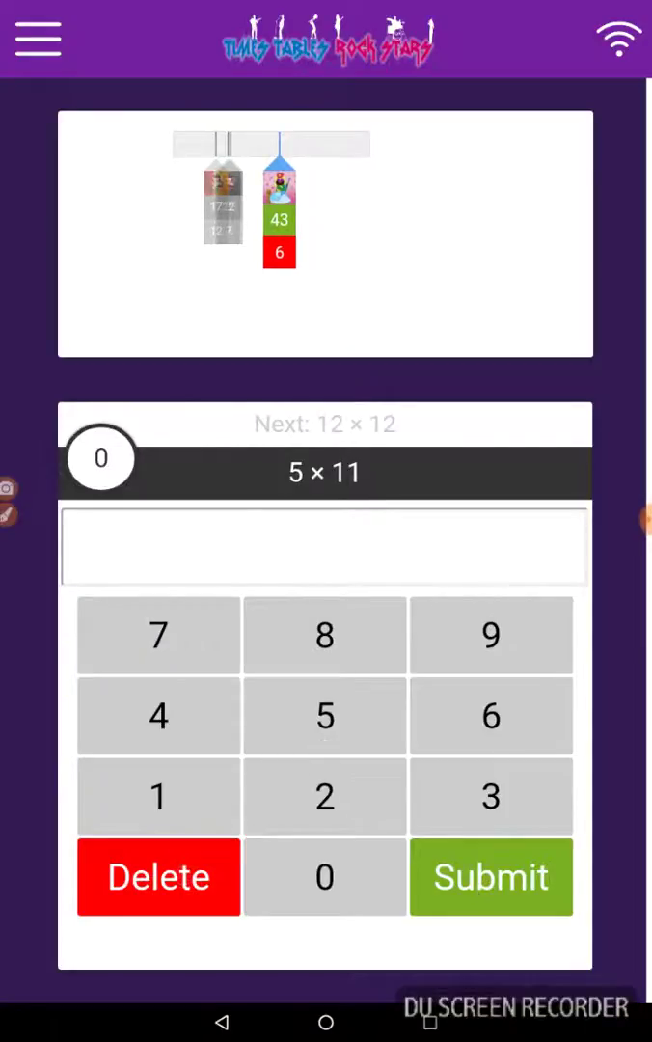
click(324, 715)
click(324, 715)
Step: Submit the final answer, choose Play Again, and join the Roskilde Rock Festival game
click(491, 877)
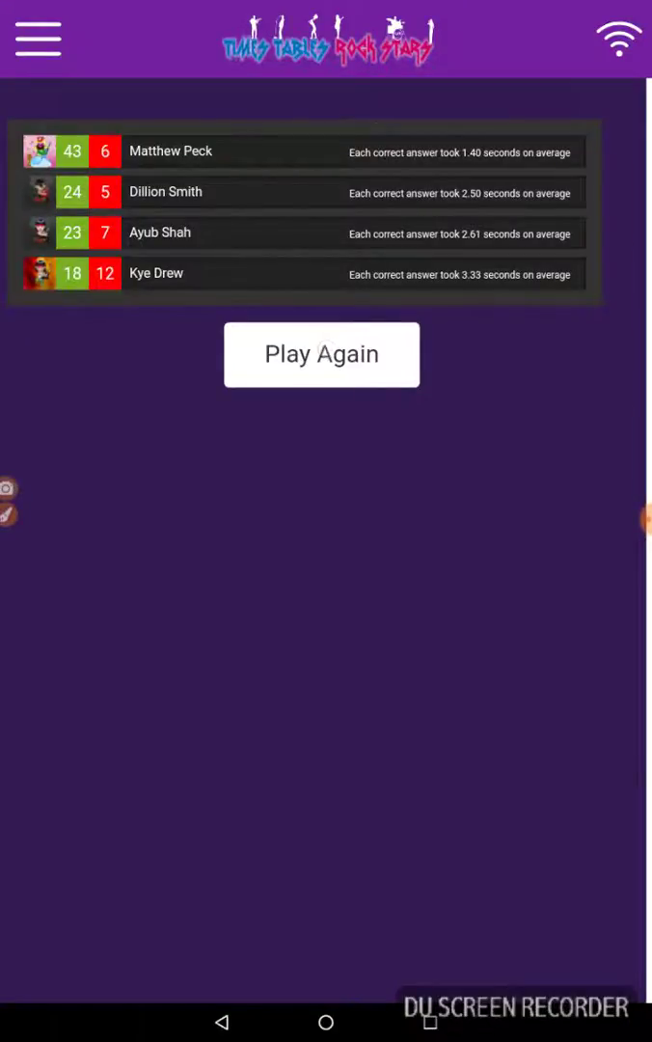
click(322, 354)
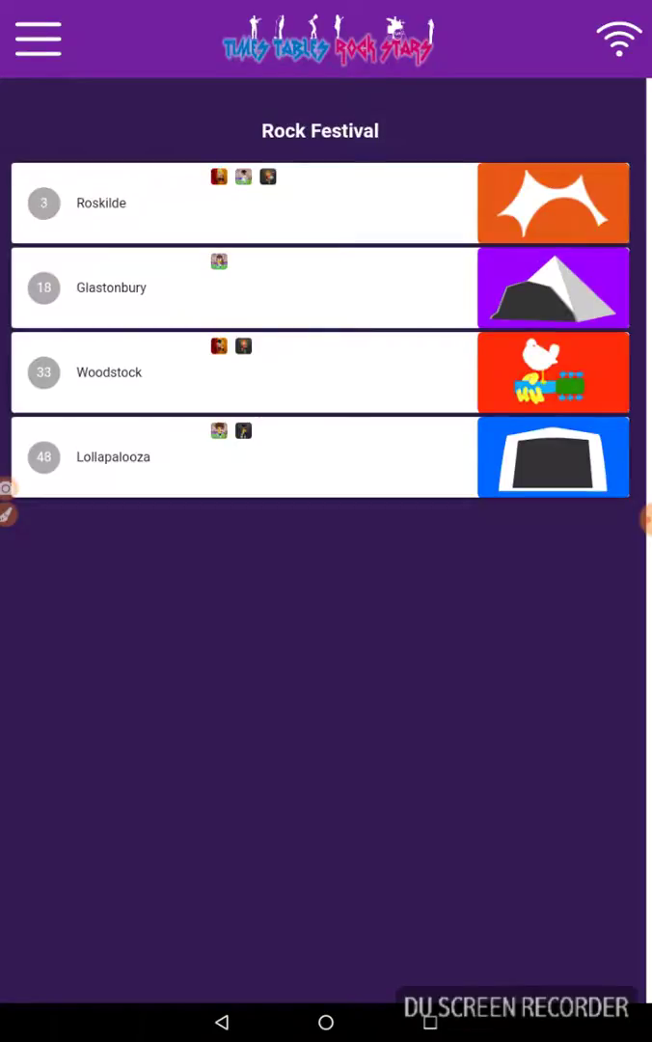
click(241, 202)
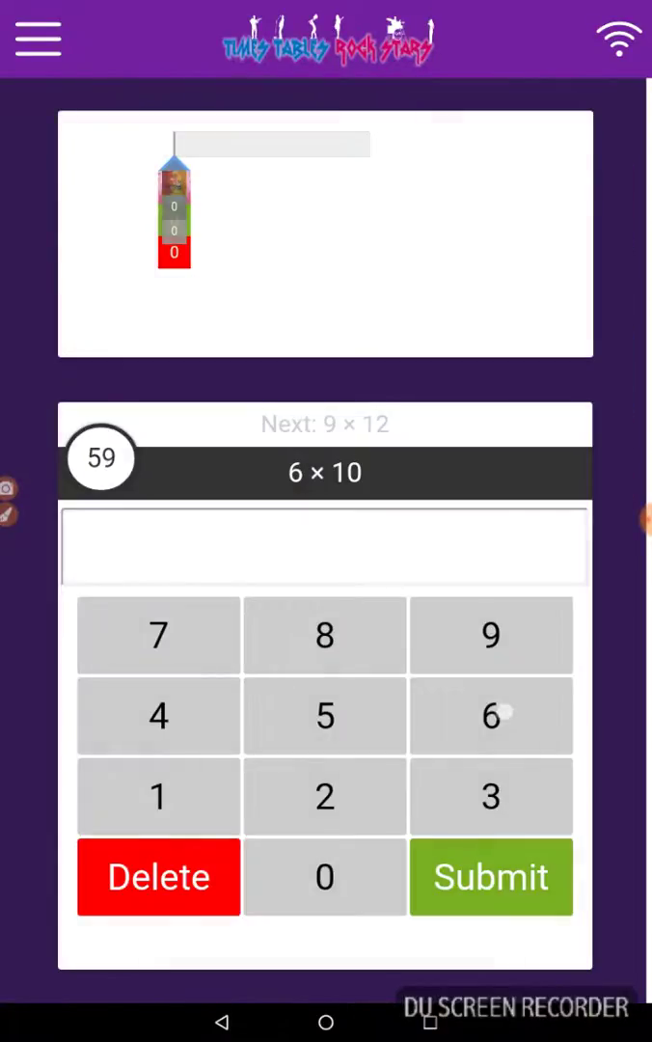
Step: Answer 6 × 10 with 60, then 9 × 12, 8 × 12 with 96, and 7 × 1 with 7
click(503, 714)
click(324, 876)
click(491, 876)
click(158, 796)
click(324, 634)
click(491, 876)
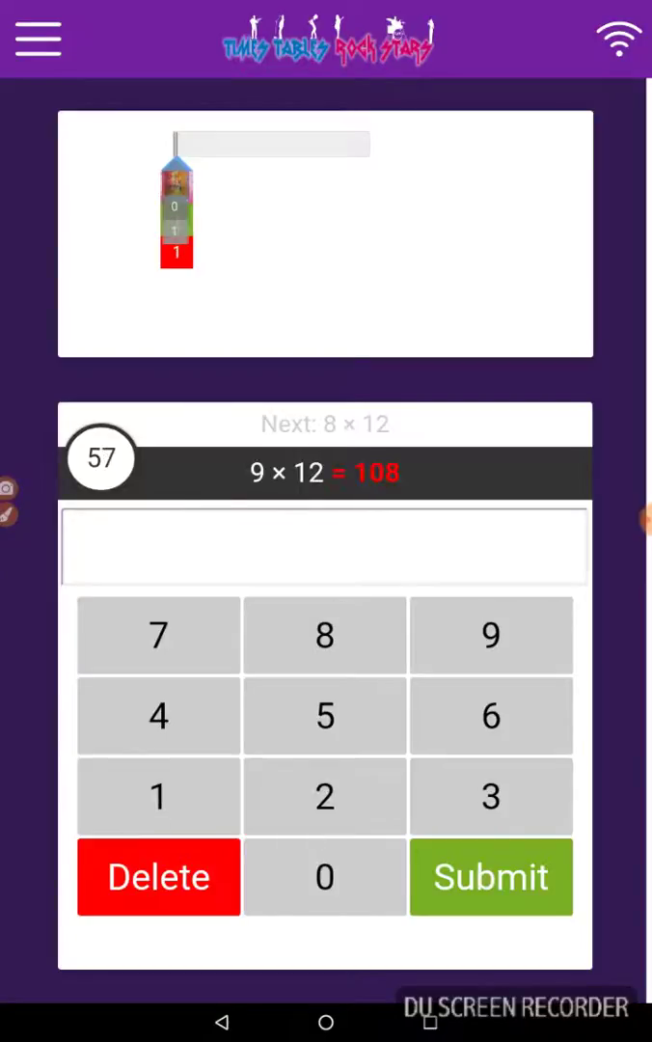
click(492, 634)
click(491, 714)
click(491, 876)
click(158, 634)
click(491, 876)
Step: Answer 12 × 11 with 132, 1 × 12 with 12, then 9 × 4, and 1 × 4 with 4
click(158, 796)
click(491, 796)
click(324, 796)
click(491, 876)
text(12)
click(492, 876)
click(491, 796)
click(491, 714)
click(491, 876)
click(158, 714)
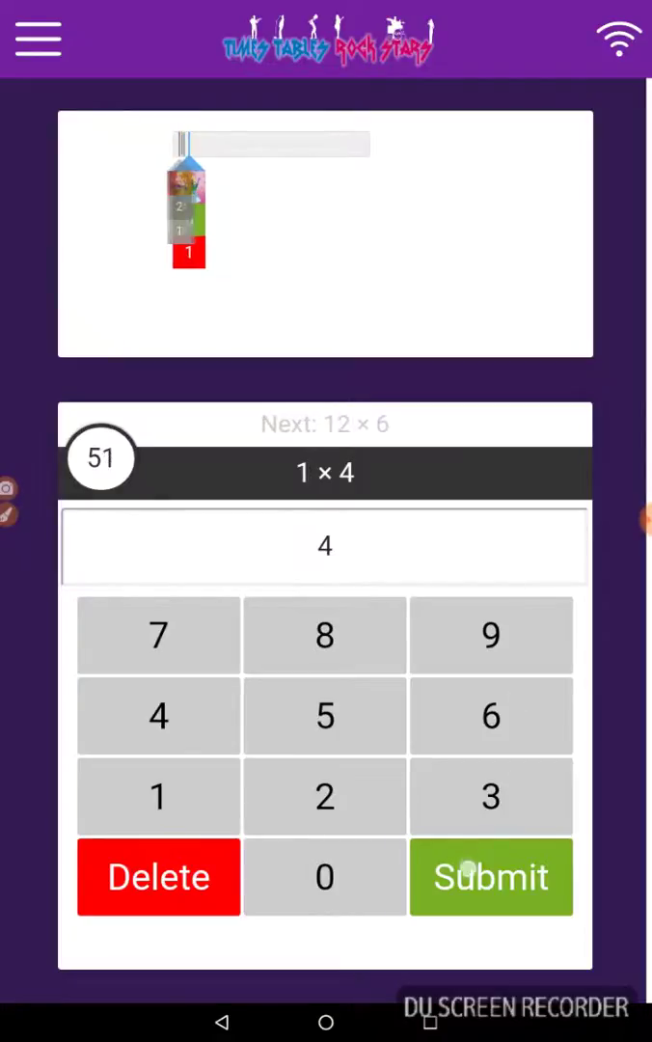
Step: Answer 12 × 6, 3 × 9 with 27, 3 × 5 with 15, and 5 × 1
click(491, 876)
click(159, 634)
click(324, 796)
click(491, 876)
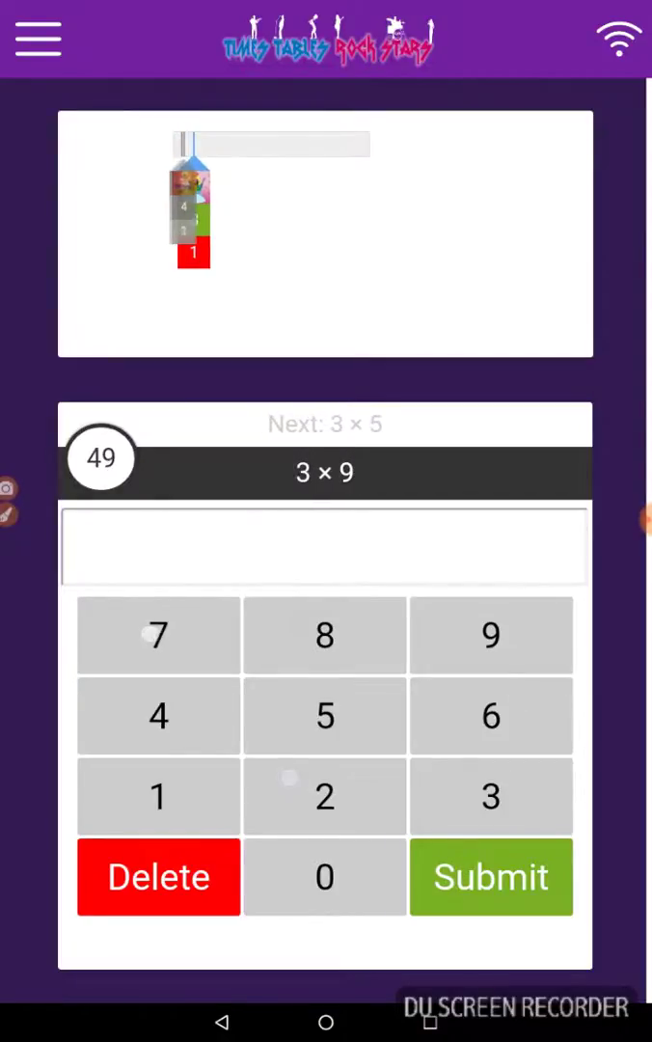
click(491, 876)
click(159, 796)
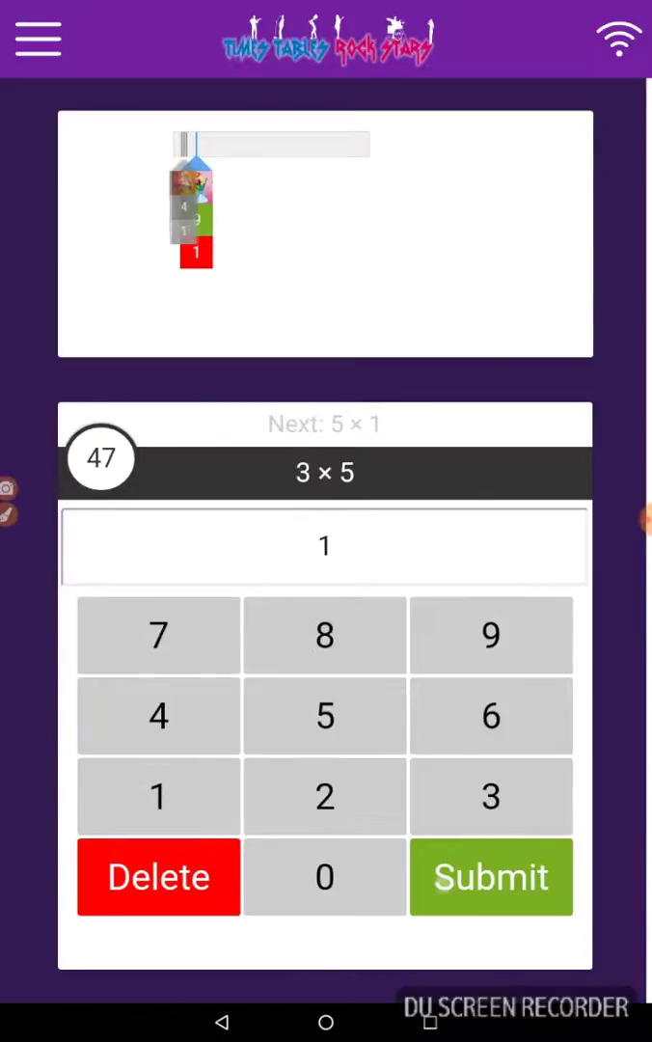
click(324, 714)
click(491, 876)
click(324, 796)
click(324, 714)
click(492, 876)
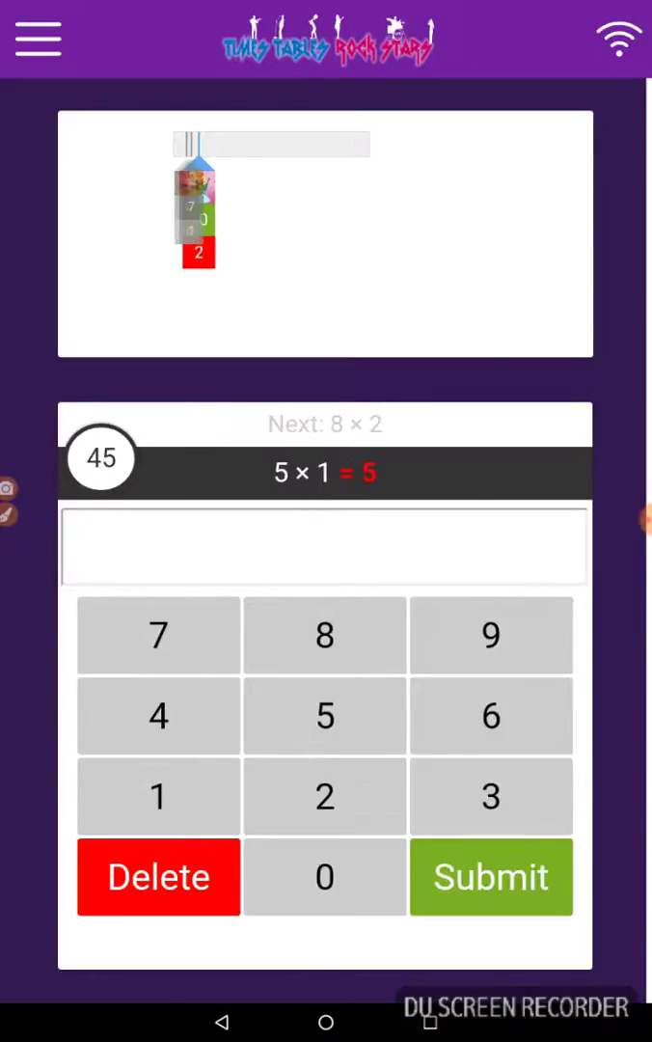
Step: Answer 8 × 2 (16), 7 × 2 (14), 7 × 1 (7), 8 × 8 (64) and 9 × 5 (45)
click(158, 796)
click(491, 714)
click(491, 876)
click(491, 876)
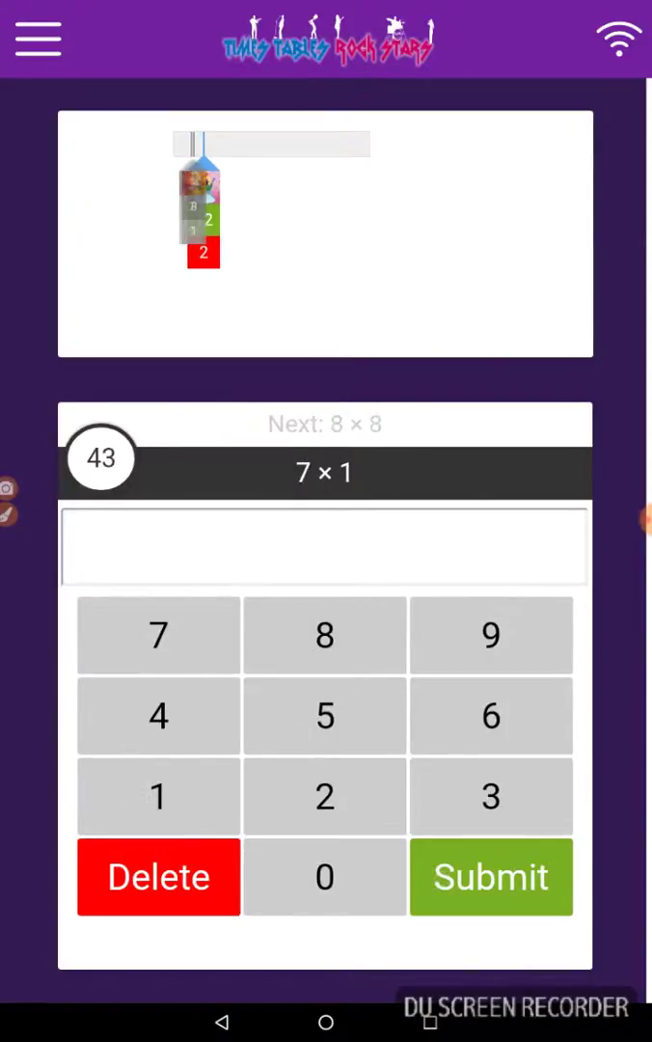
text(7)
click(491, 877)
click(492, 714)
click(159, 714)
click(491, 876)
click(158, 714)
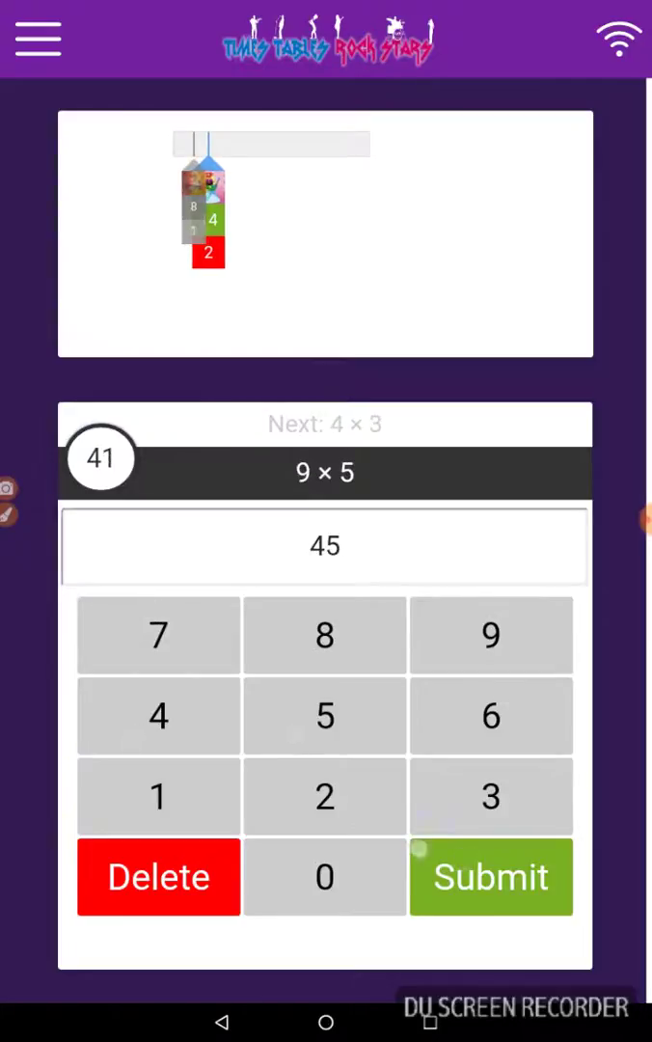
click(491, 876)
Step: Answer 4 × 3 (12), 9 × 2 (18), 6 × 9 (54), 3 × 3 (9) and 9 × 1 (9)
click(158, 796)
click(324, 796)
click(491, 876)
click(158, 796)
click(324, 634)
click(491, 876)
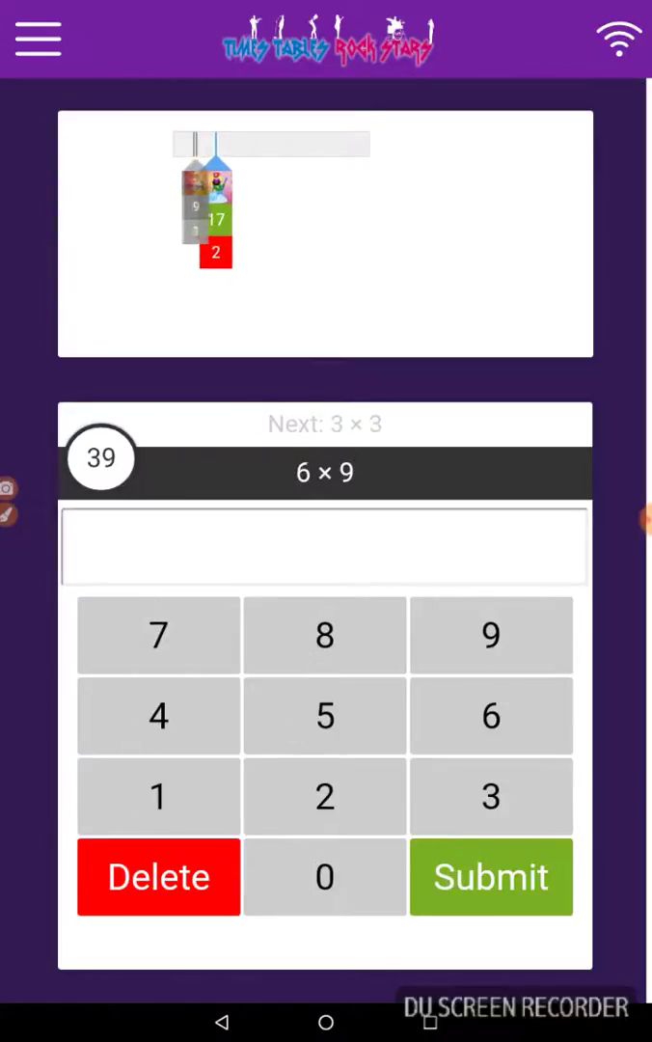
click(324, 714)
click(158, 714)
click(491, 876)
click(491, 634)
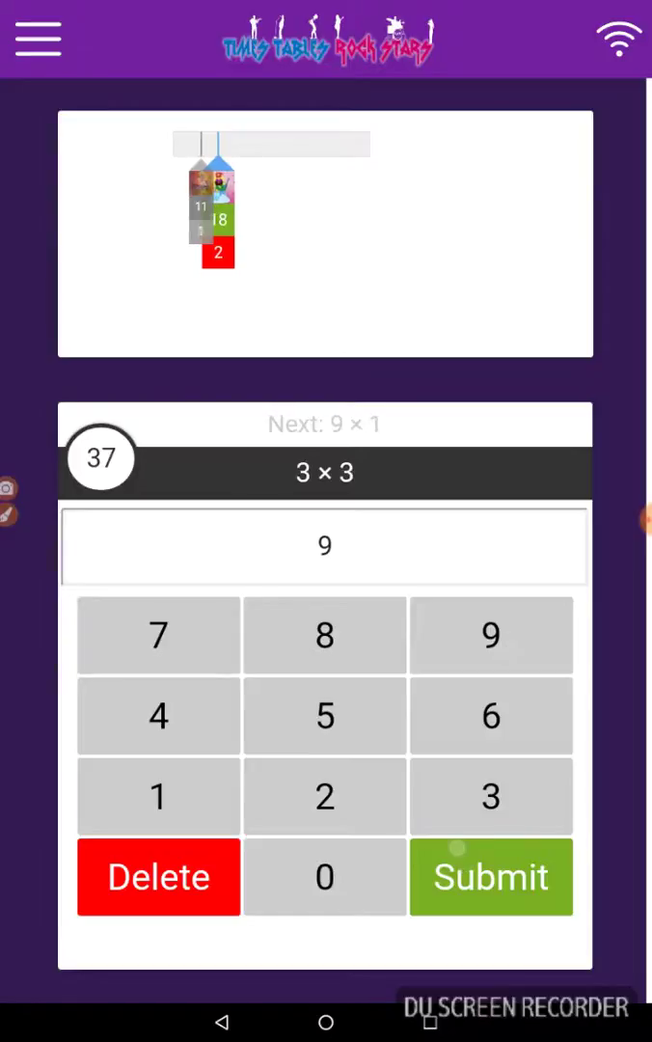
click(491, 876)
click(491, 634)
Step: Answer 12 × 10 (120), 11 × 4 (44), 3 × 6 (18) and 11 × 9 (99)
click(158, 796)
click(324, 796)
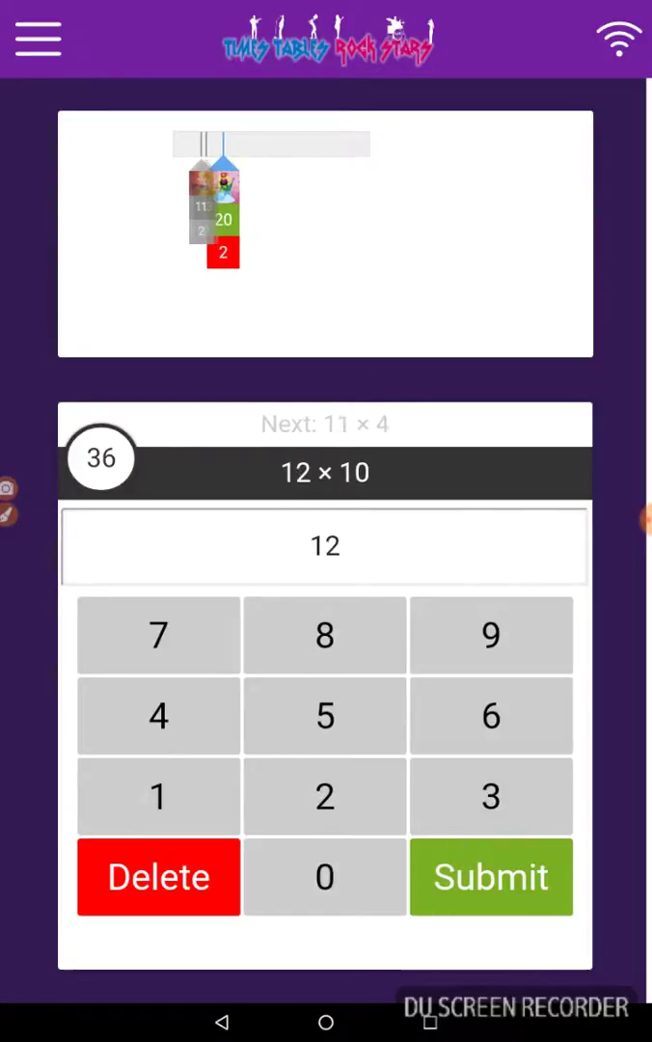
click(324, 876)
click(491, 876)
double_click(158, 714)
click(491, 876)
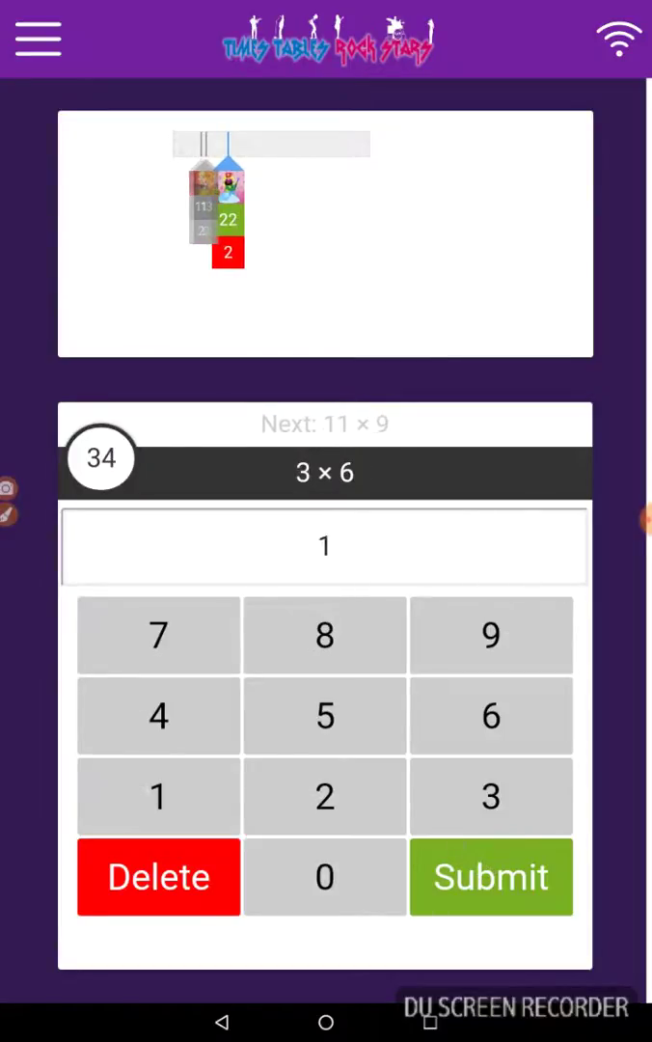
click(324, 634)
click(491, 876)
double_click(491, 634)
click(491, 876)
click(158, 634)
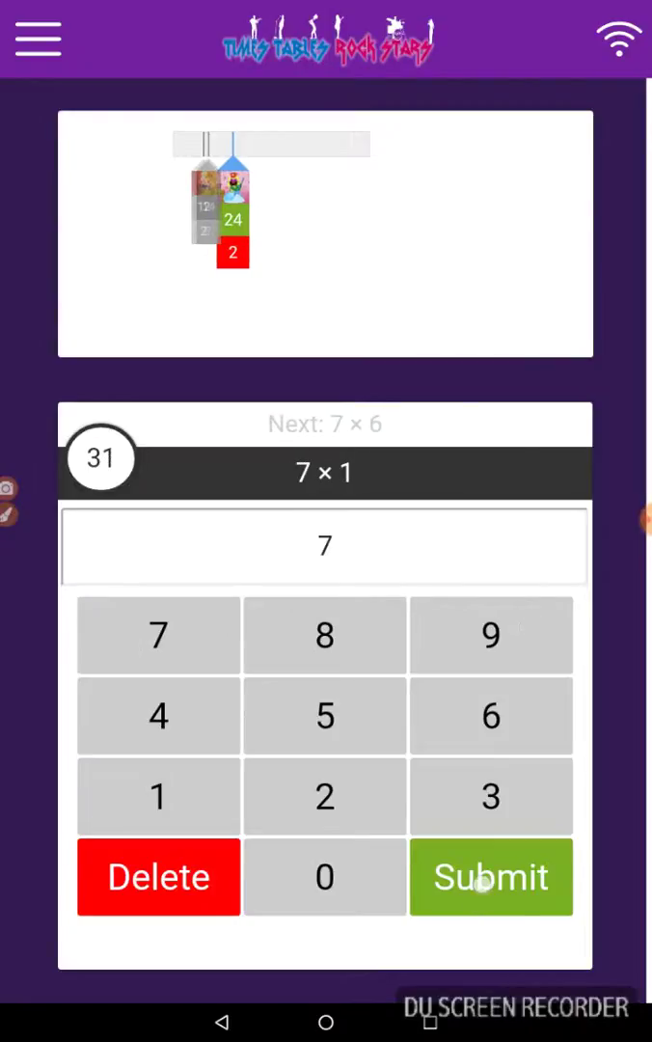
Step: Answer 7 × 1 (7), 7 × 6 (42), 2 × 7 (14) and 5 × 2 (10)
click(491, 876)
click(158, 714)
click(324, 795)
click(491, 876)
click(159, 795)
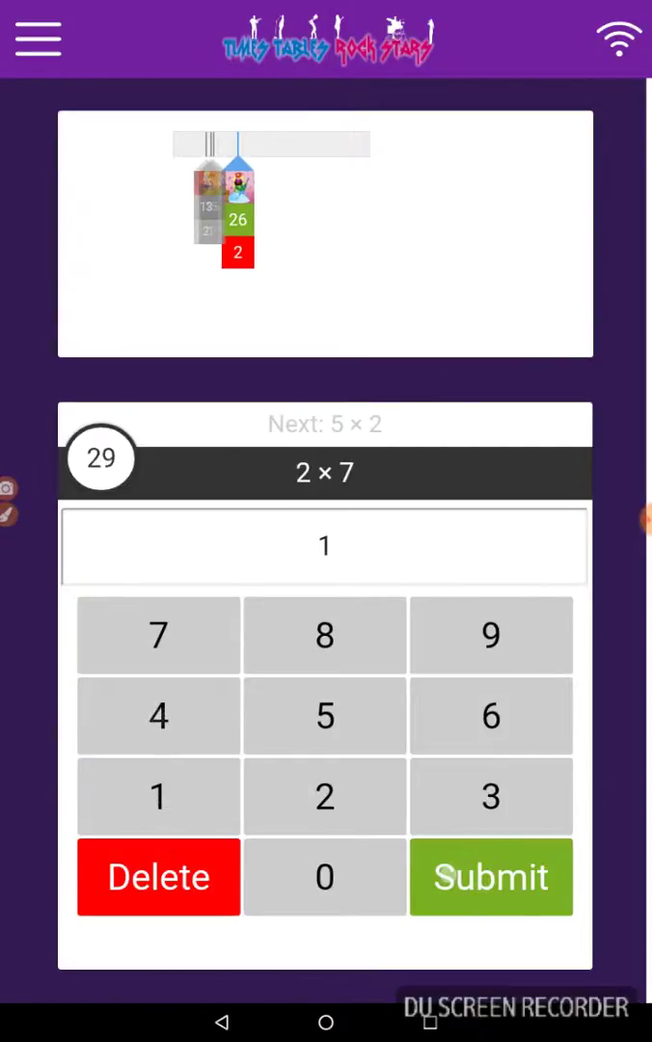
click(158, 714)
click(491, 876)
click(158, 795)
click(324, 876)
click(491, 876)
Step: Answer 9 × 12 (108), 4 × 2 (8), 11 × 2 (22), and 11 × 7 (77) after deleting a wrong digit
click(159, 795)
click(324, 876)
click(324, 634)
click(491, 876)
click(324, 795)
click(324, 795)
click(491, 876)
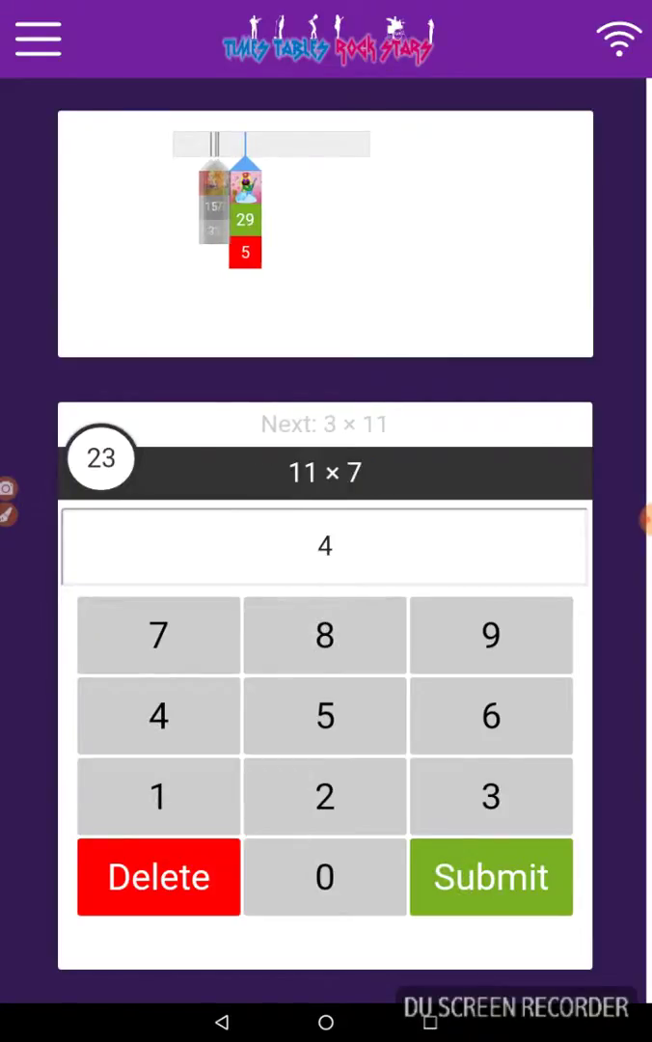
click(158, 876)
click(159, 634)
click(158, 634)
click(491, 876)
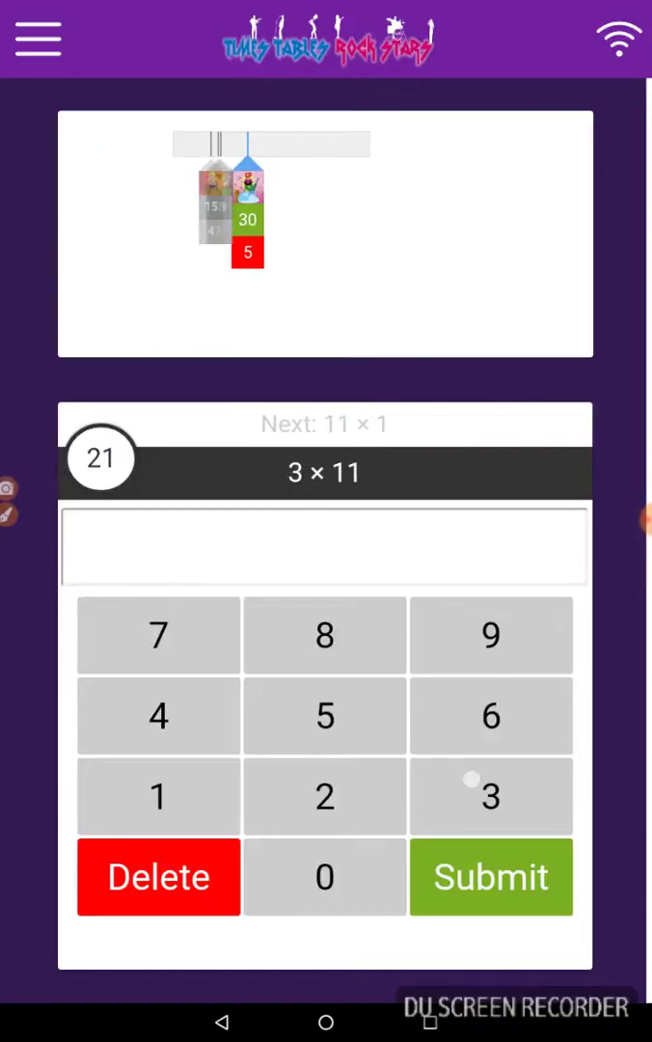
Step: Answer 3 × 11 (33), 11 × 1 (11), 9 × 1 (9), 1 × 8 (8) and 4 × 5 (20)
click(491, 795)
click(491, 795)
click(491, 876)
click(159, 795)
click(158, 795)
click(491, 876)
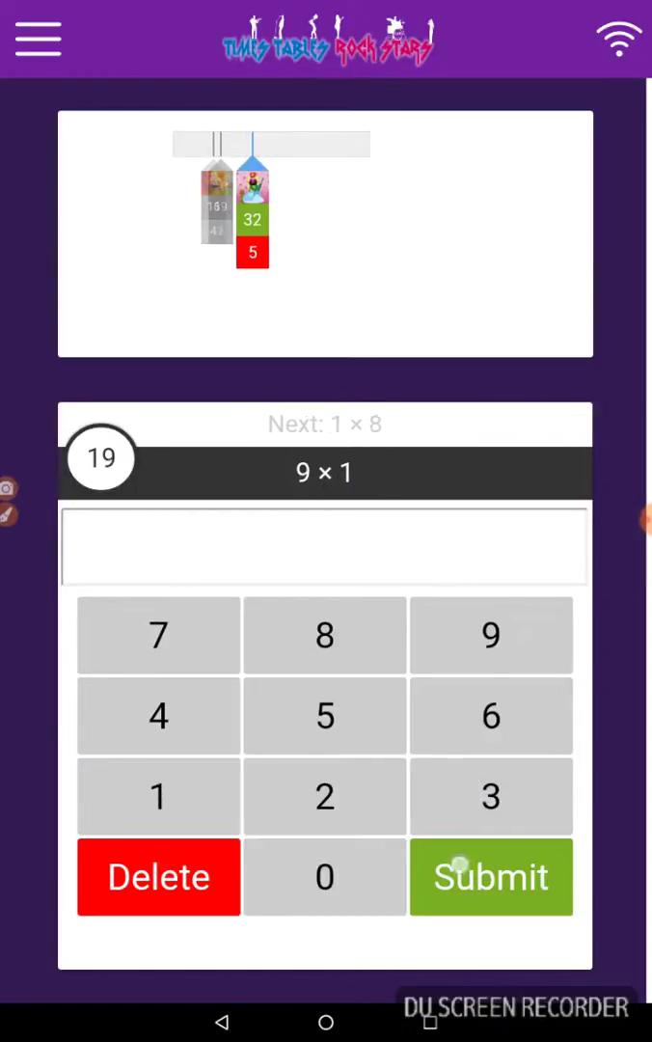
click(491, 876)
click(324, 634)
click(491, 876)
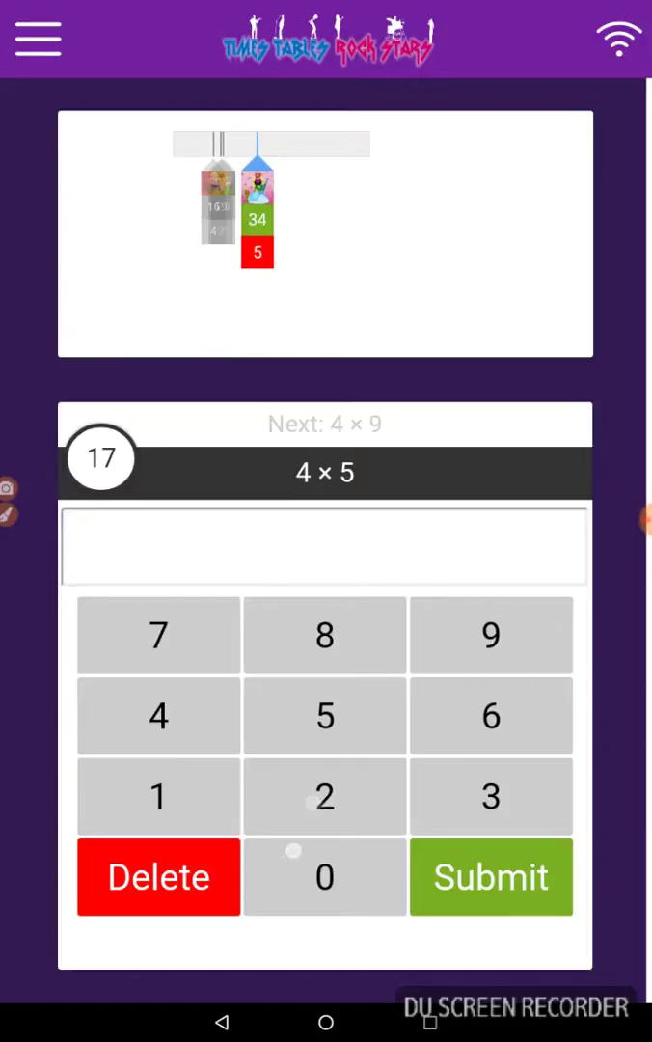
click(325, 795)
click(324, 876)
Step: Answer 4 × 9 (36), 2 × 7 (14), 9 × 7 and 10 × 8 (80)
click(491, 876)
click(491, 795)
click(491, 715)
click(491, 876)
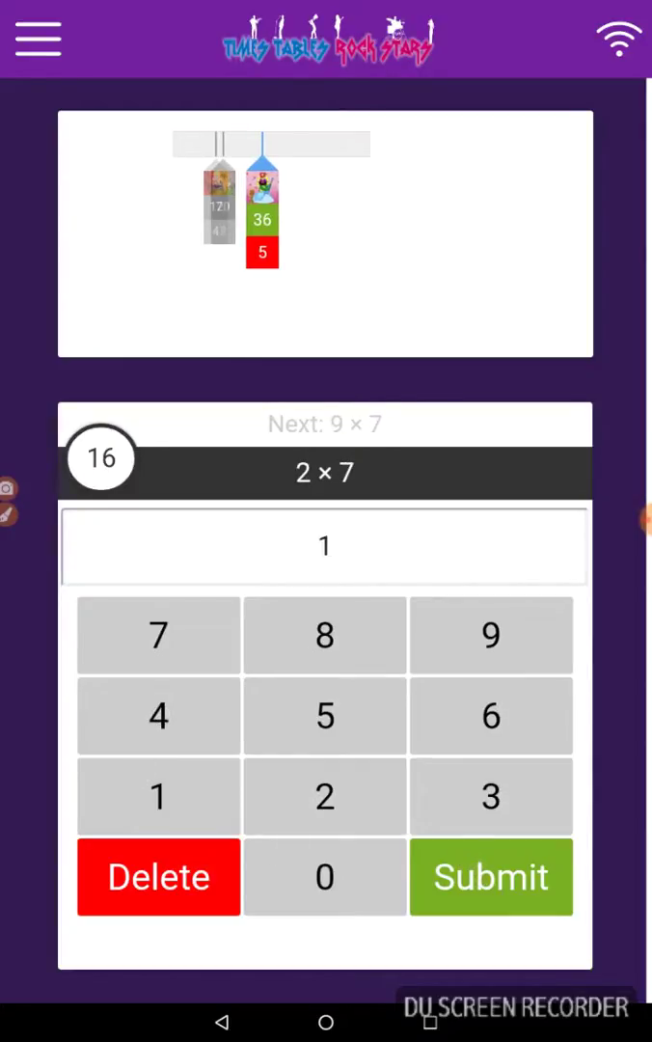
click(158, 715)
click(491, 876)
click(491, 715)
click(491, 715)
click(491, 876)
click(325, 634)
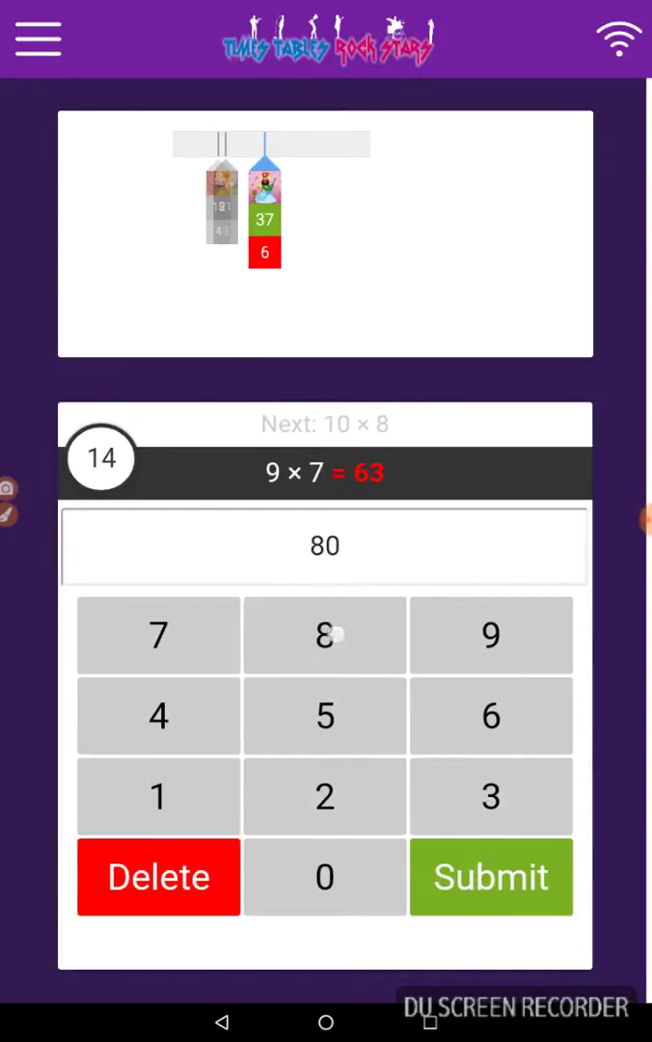
click(491, 876)
Step: Answer 11 × 4, 7 × 1 (7, after deleting), 1 × 10, 4 × 3, 12 × 6, 9 × 2 and 3 × 7
click(158, 715)
click(491, 876)
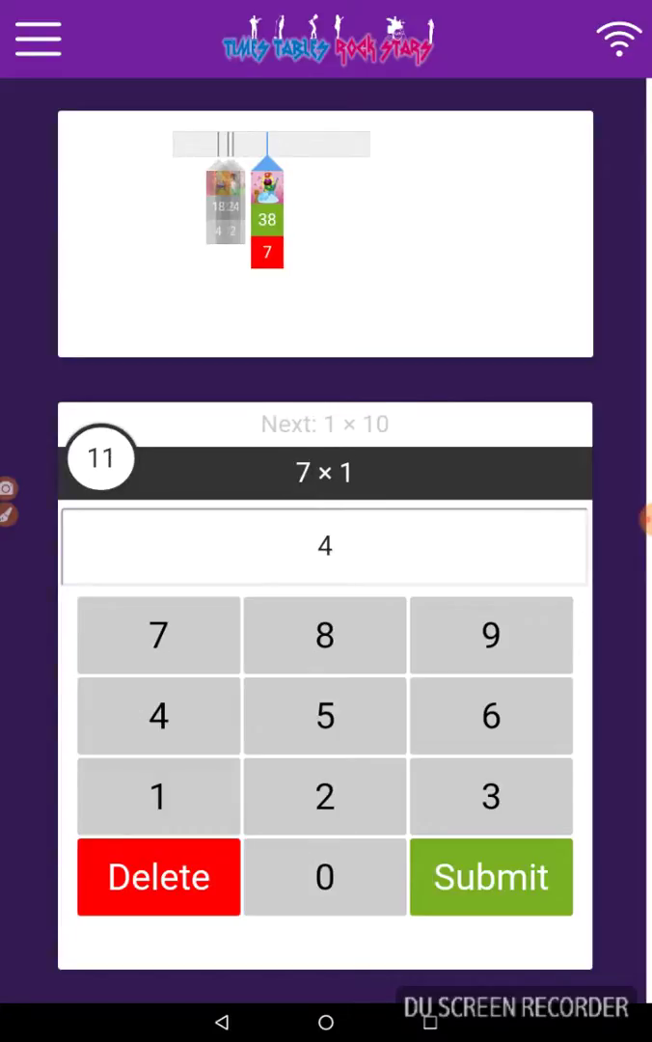
click(158, 876)
click(158, 633)
click(491, 876)
click(159, 795)
click(324, 876)
click(491, 876)
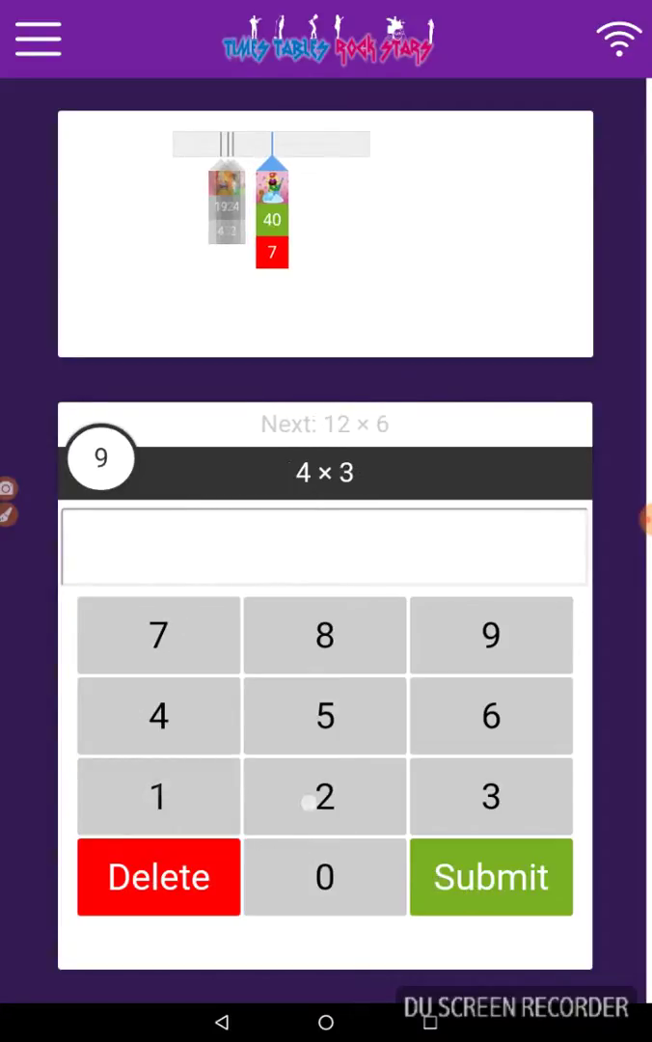
click(324, 795)
click(491, 876)
click(158, 795)
click(324, 634)
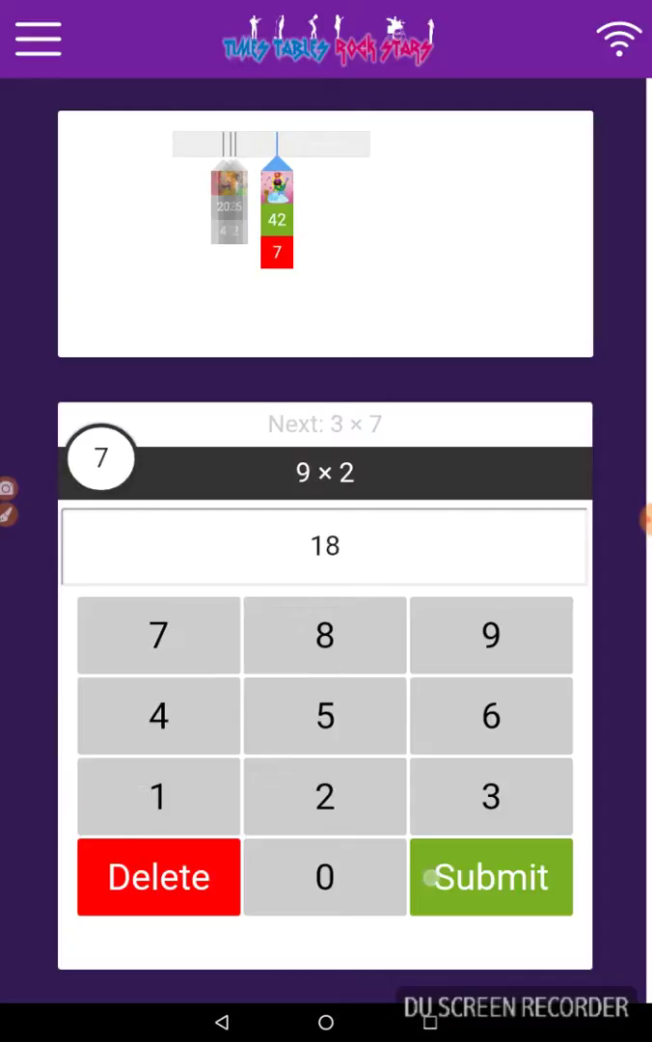
click(491, 876)
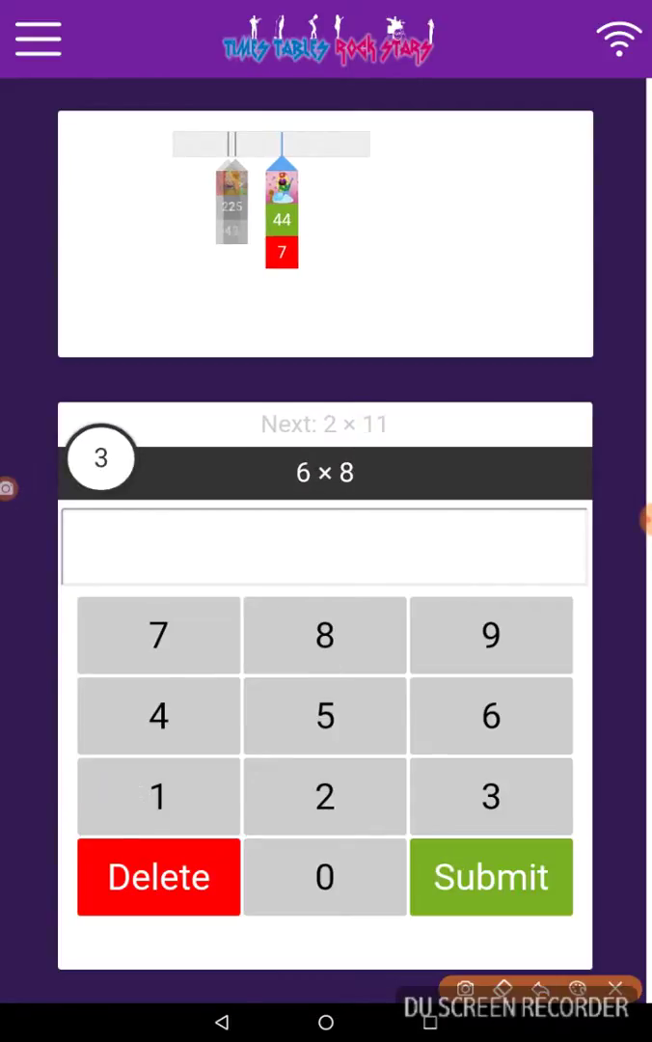
mouse_move(281, 153)
mouse_down()
mouse_move(328, 424)
mouse_move(164, 471)
mouse_up()
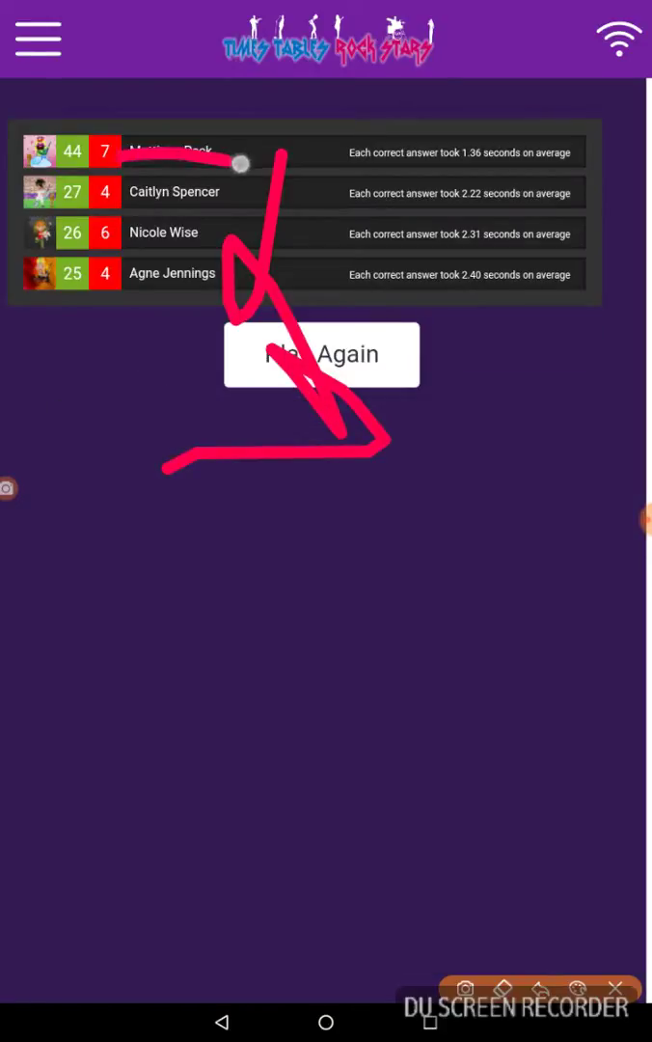
Step: Check the 44-correct, 7-wrong leaderboard, then return to the Woodstock–Glastonbury venue list
drag(106, 150, 246, 160)
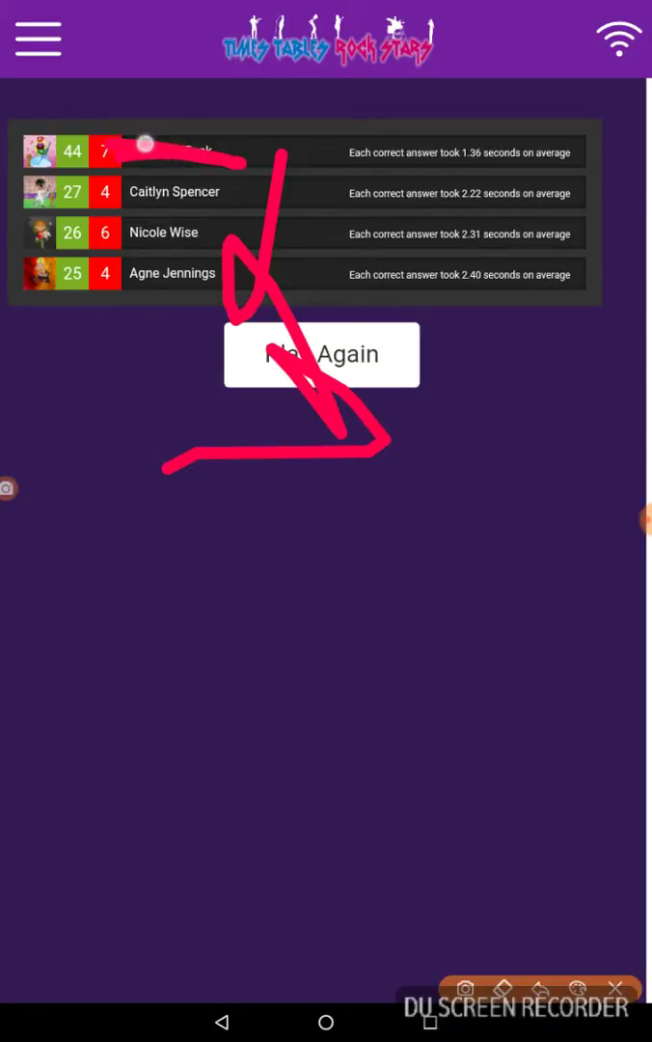
drag(106, 191, 232, 188)
mouse_move(169, 183)
mouse_down()
mouse_move(126, 154)
mouse_move(160, 169)
mouse_move(152, 247)
mouse_move(125, 193)
mouse_move(135, 251)
mouse_move(169, 241)
mouse_move(190, 205)
mouse_move(135, 217)
mouse_move(120, 207)
mouse_move(169, 140)
mouse_move(220, 188)
mouse_move(183, 131)
mouse_move(198, 121)
mouse_move(127, 211)
mouse_move(128, 239)
mouse_move(111, 164)
mouse_move(137, 141)
mouse_move(151, 156)
mouse_up()
drag(143, 285, 193, 238)
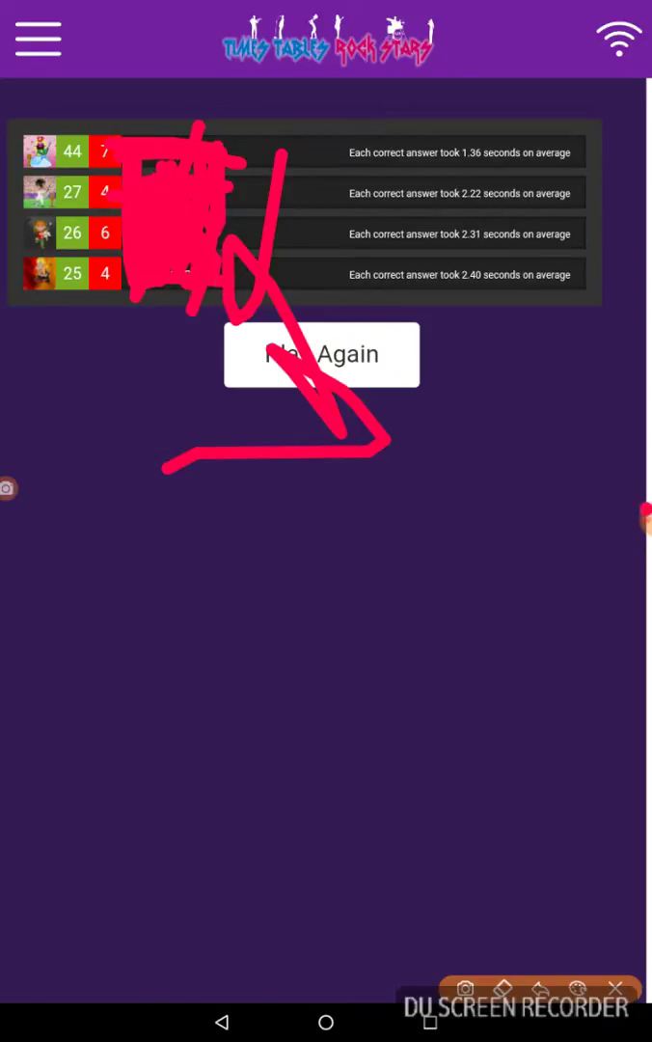
click(615, 988)
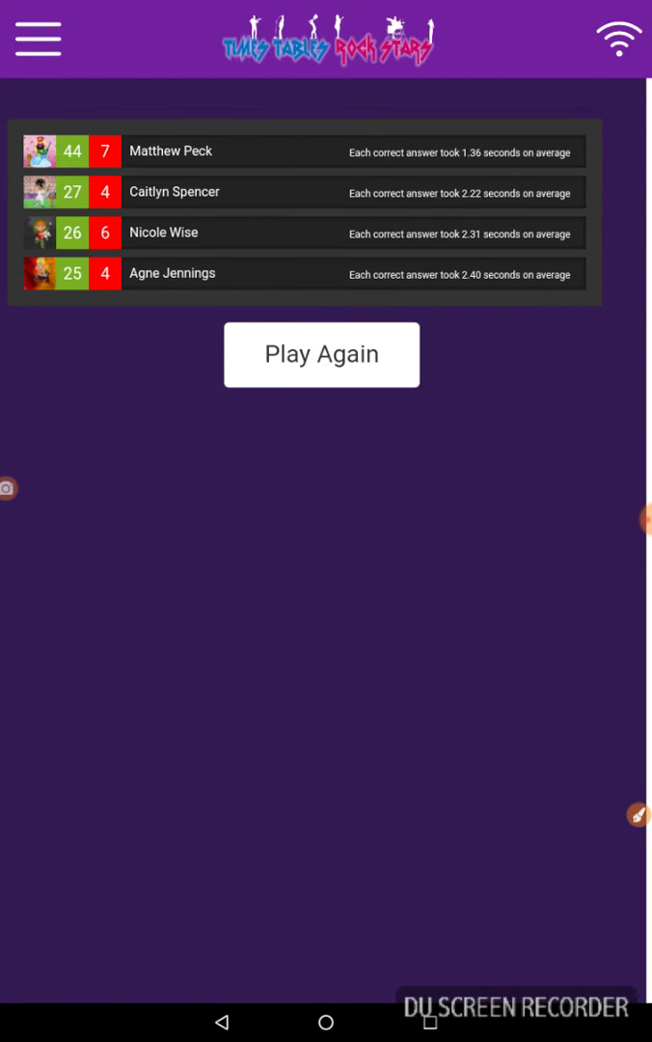
click(321, 354)
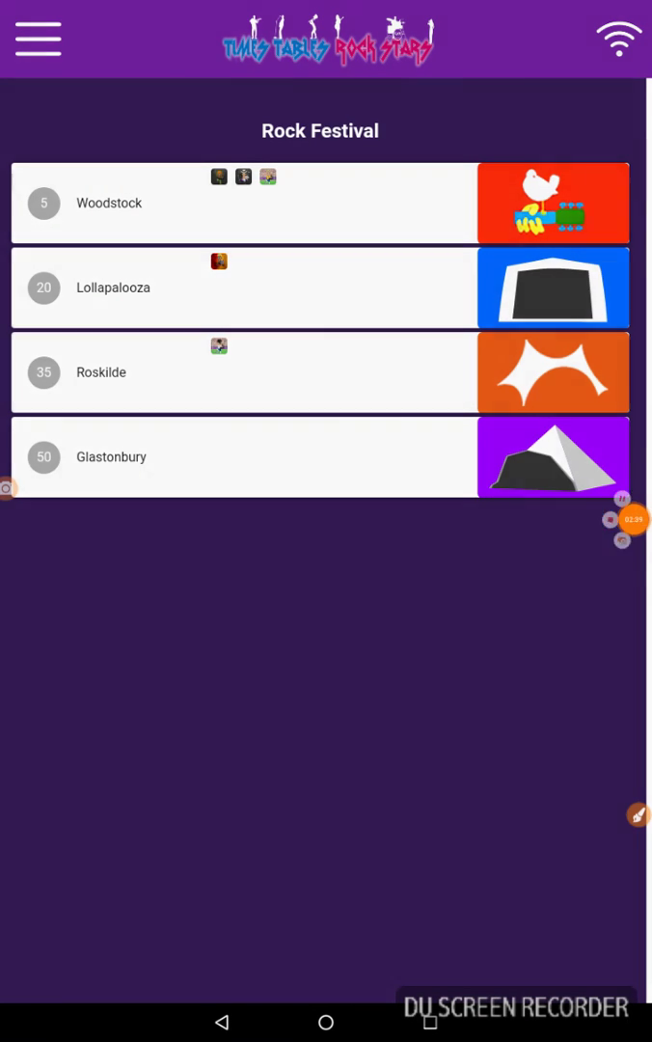